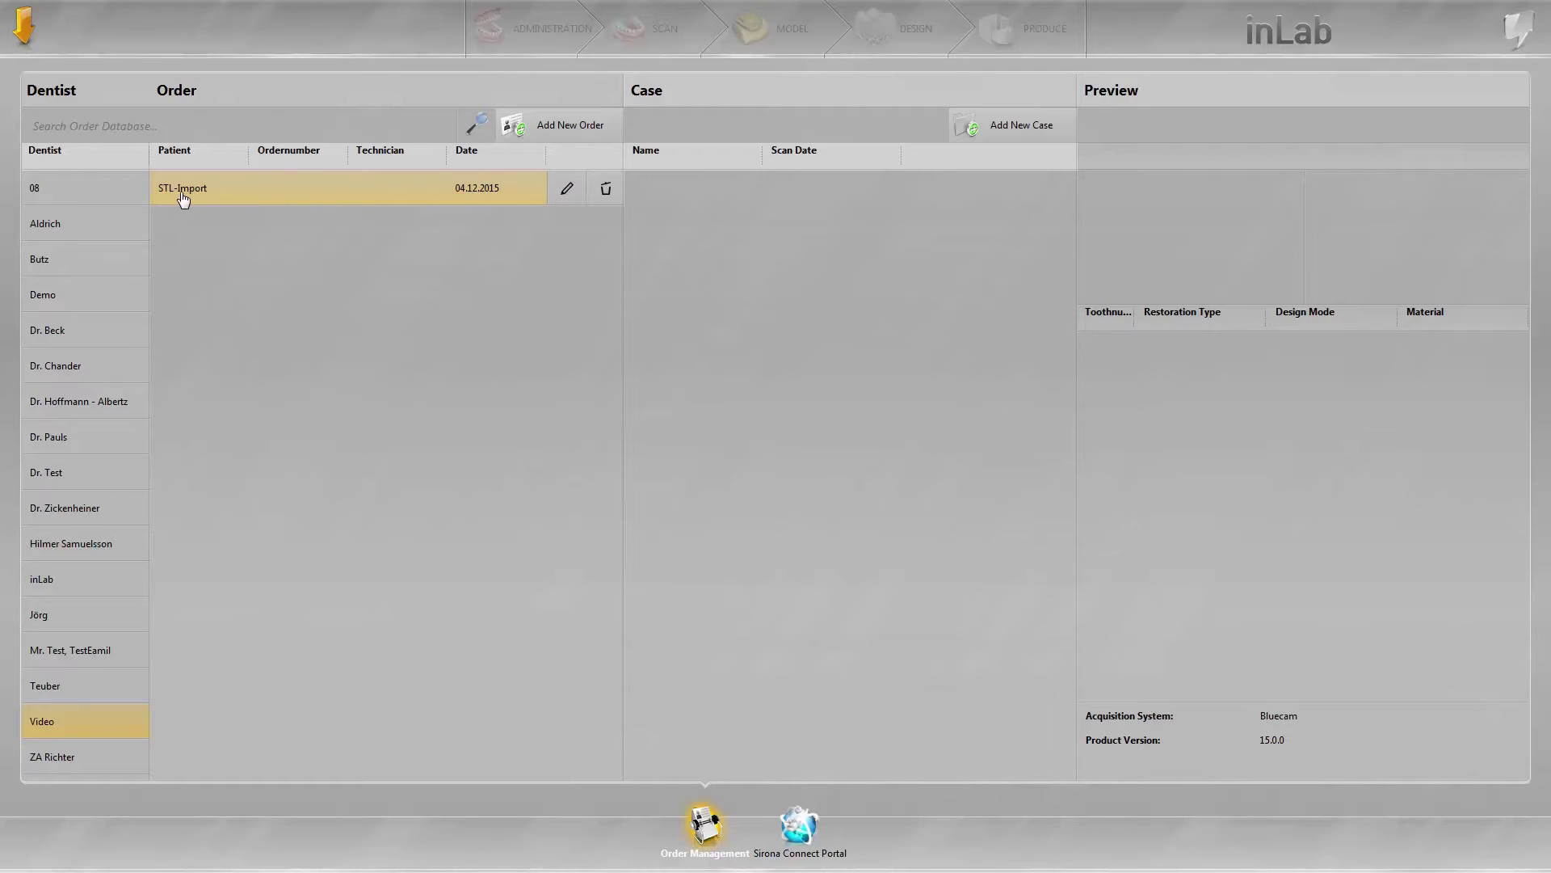
Add a new case for the STL-Import order under dentist Video.
click(1013, 129)
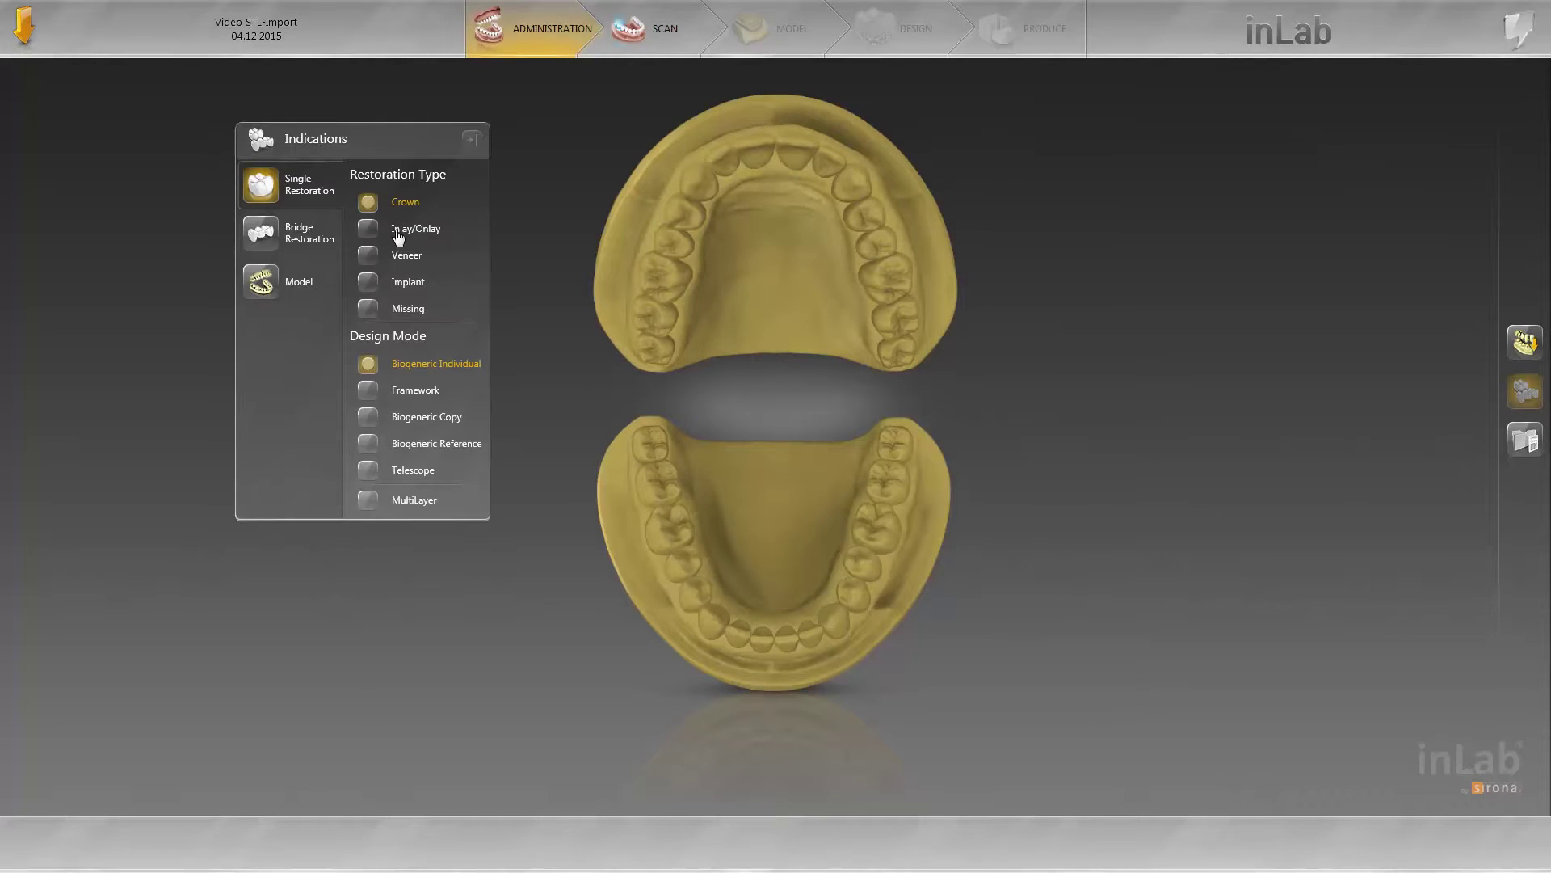
Define a bridge restoration spanning teeth 13 through 17.
click(270, 242)
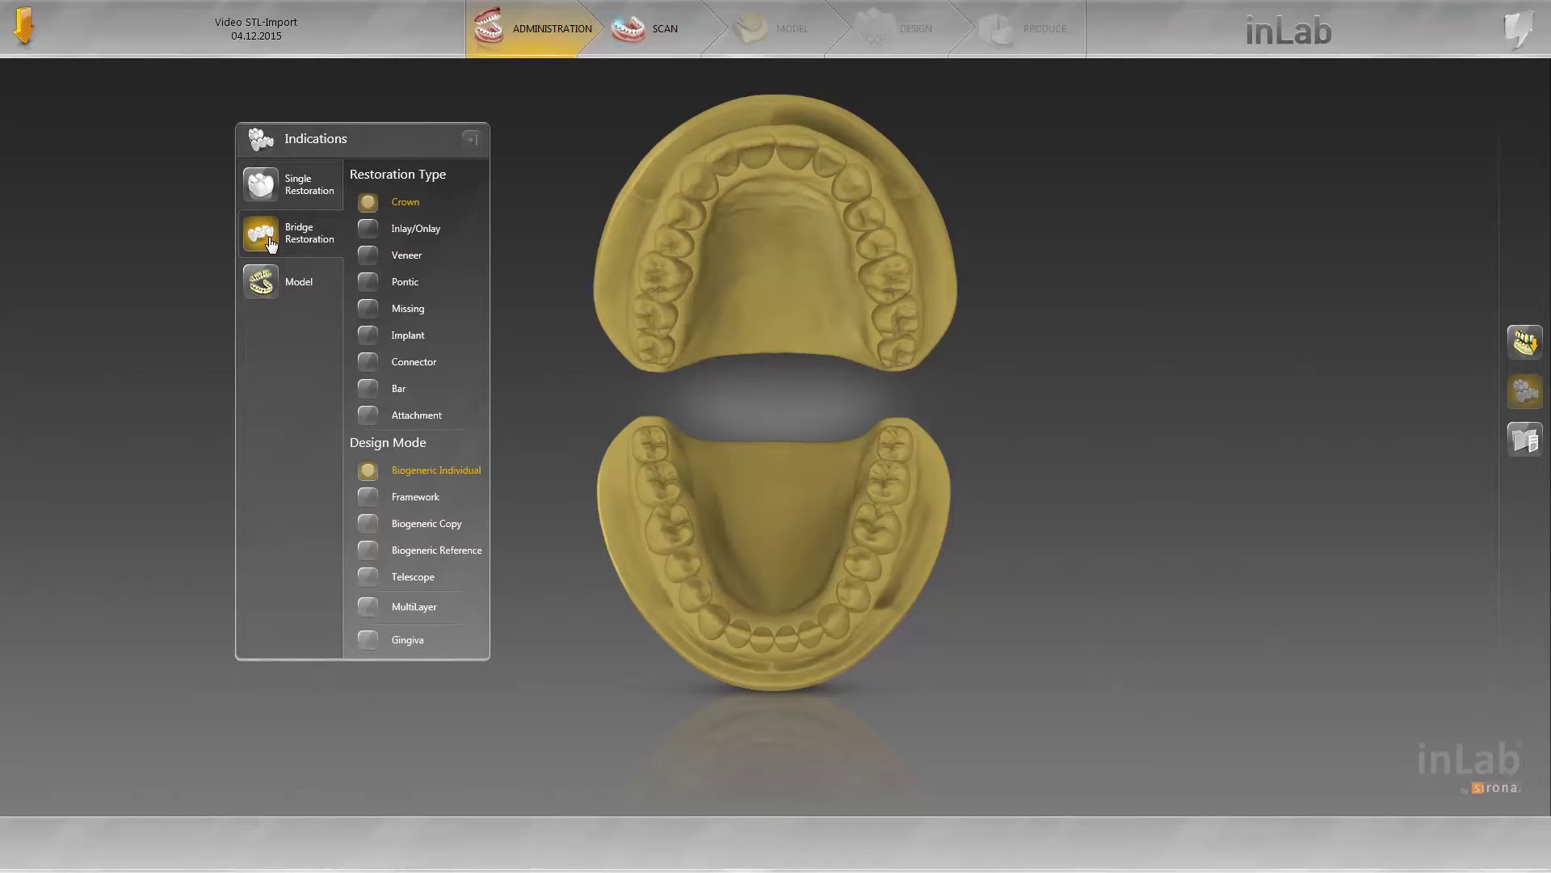
click(701, 191)
click(684, 216)
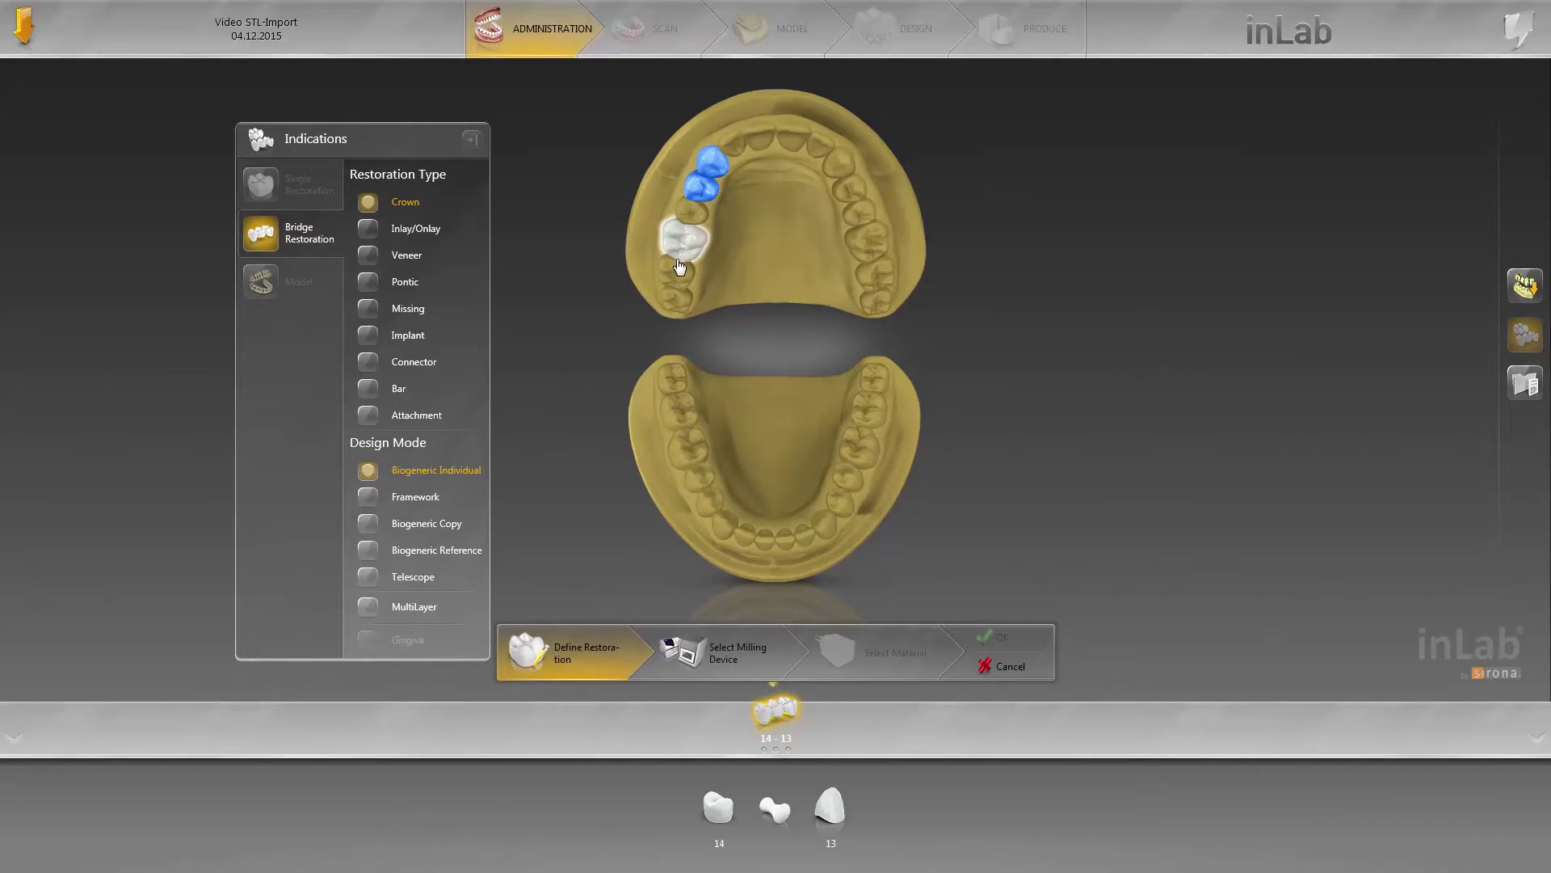
click(670, 279)
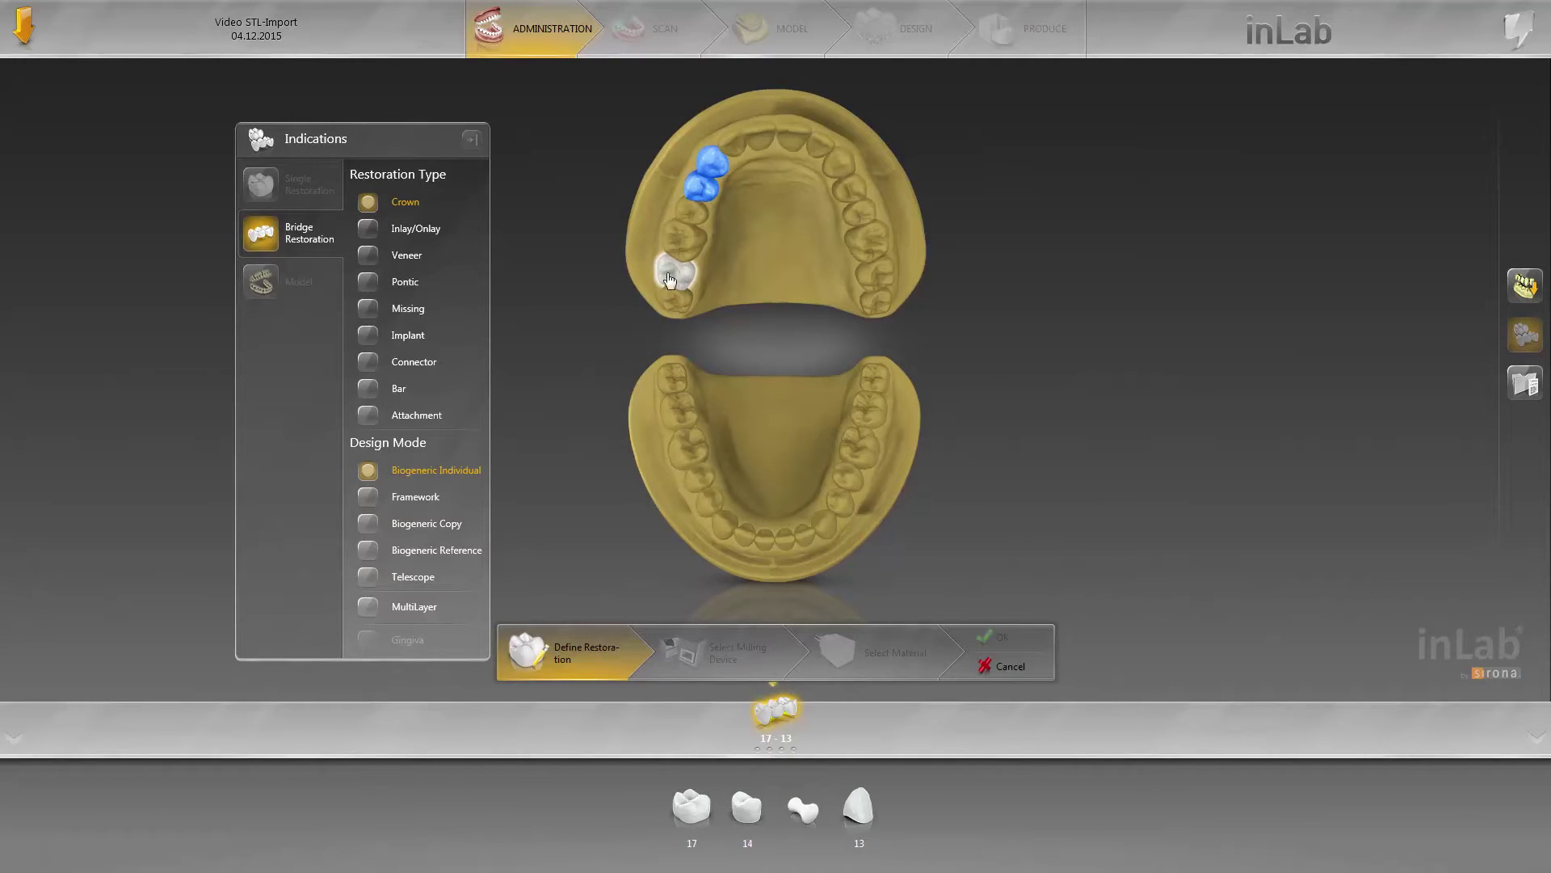
click(692, 213)
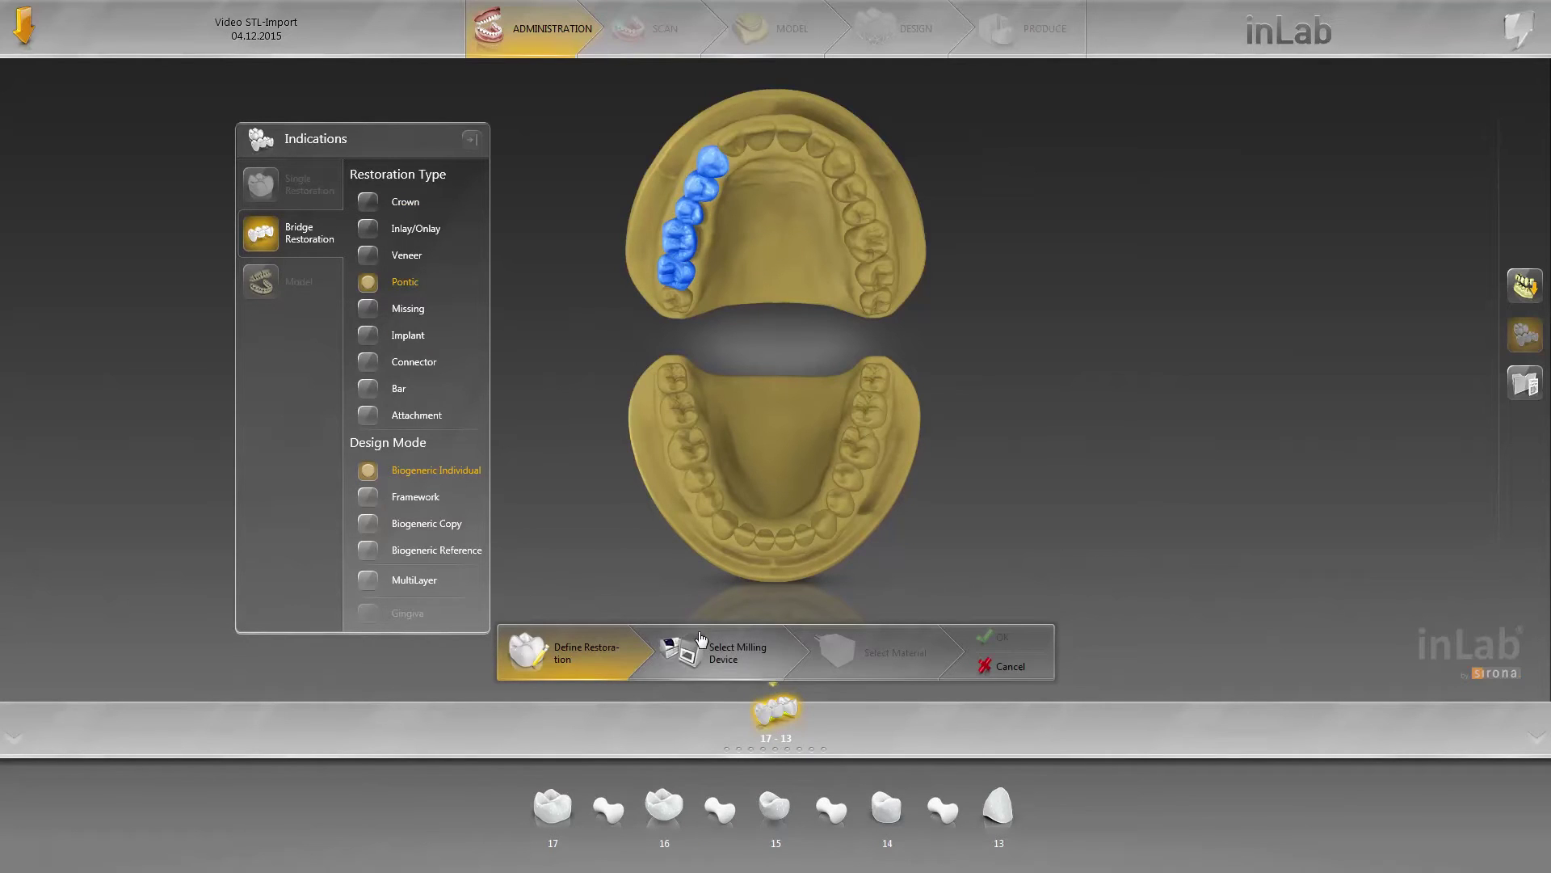
Set the bridge to the MC X5 (virtual) milling unit and SIRONA inCoris ZI material, then confirm.
click(700, 642)
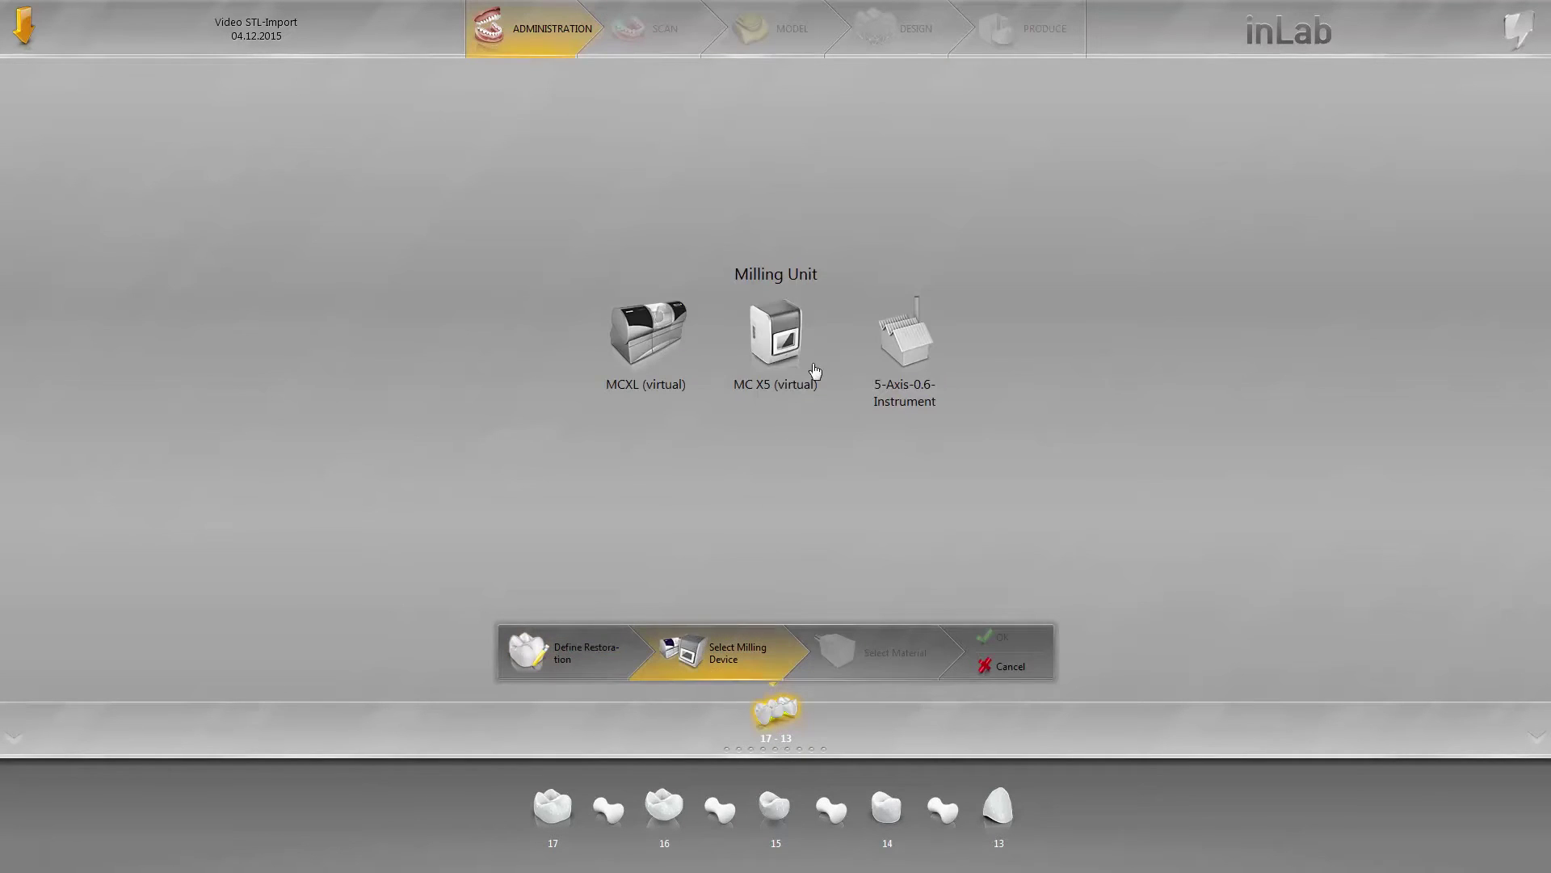
click(788, 330)
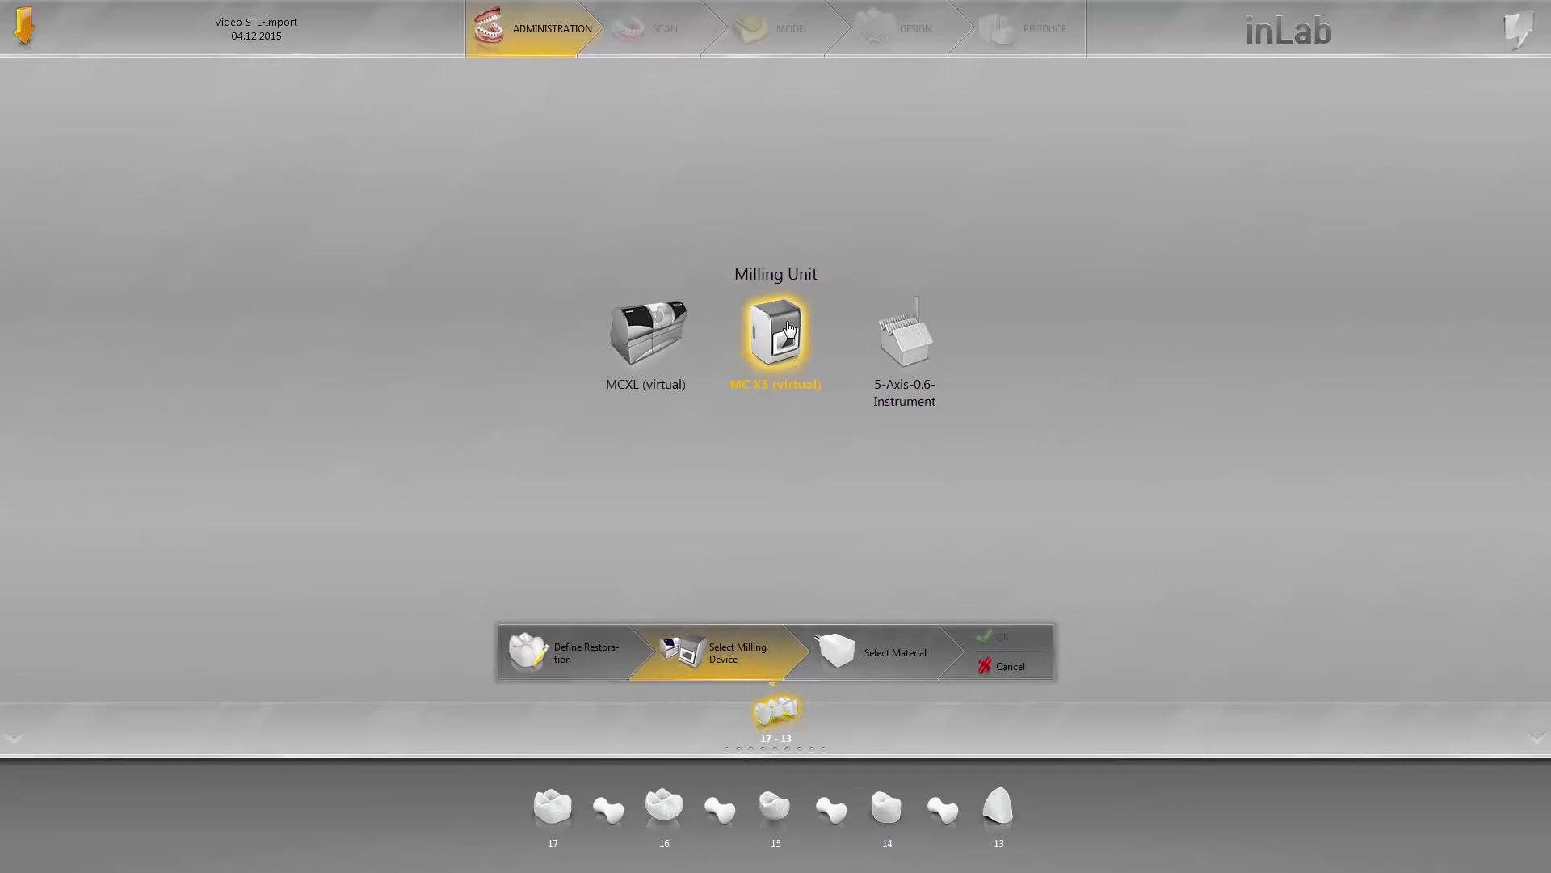
click(838, 661)
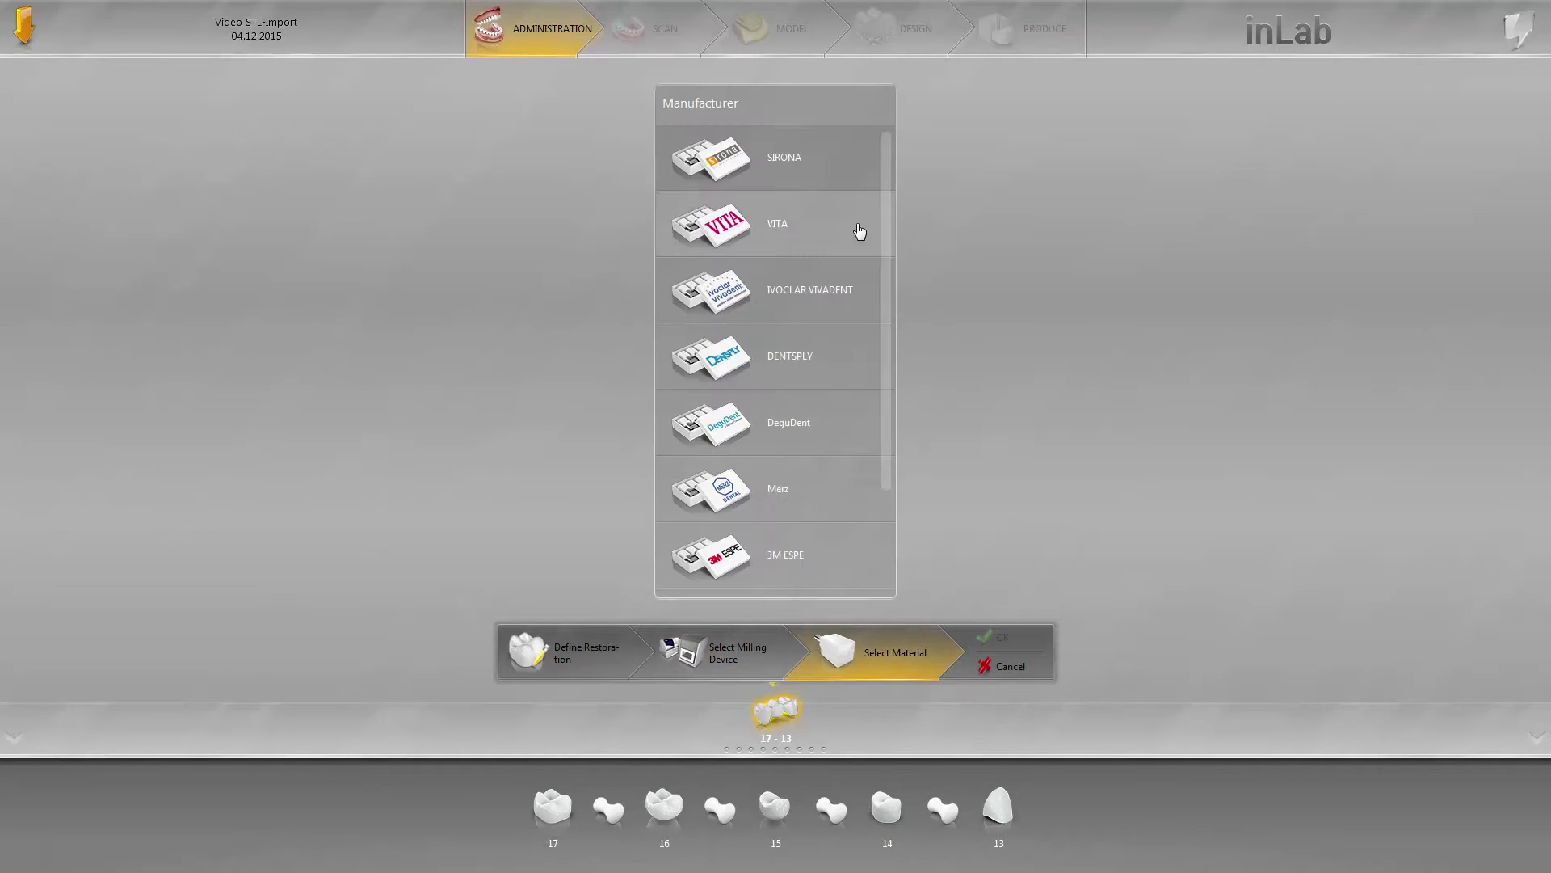
click(817, 176)
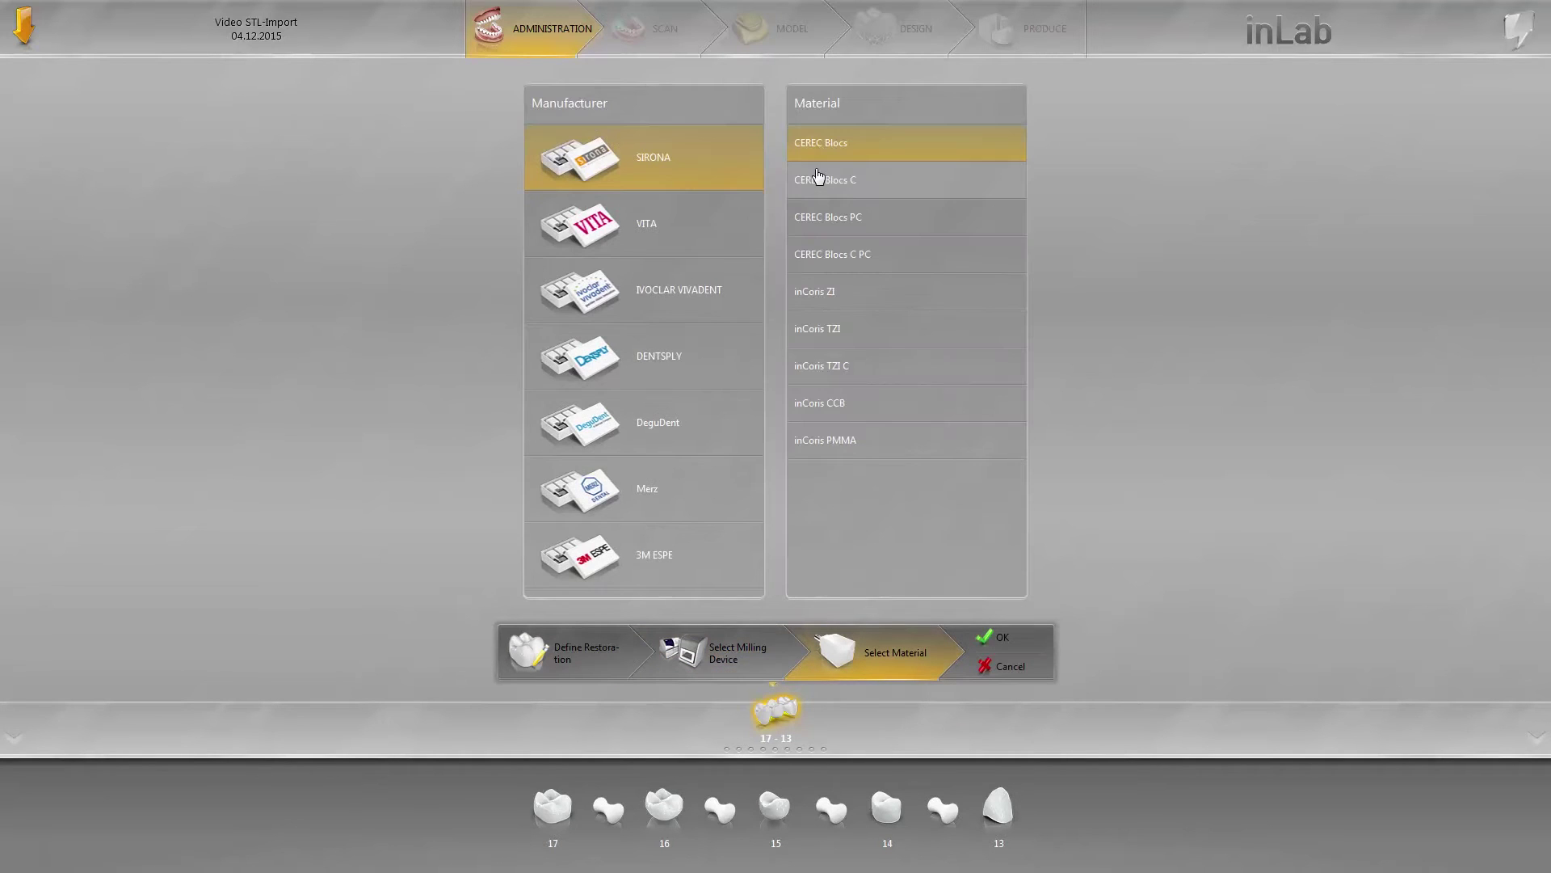
click(879, 298)
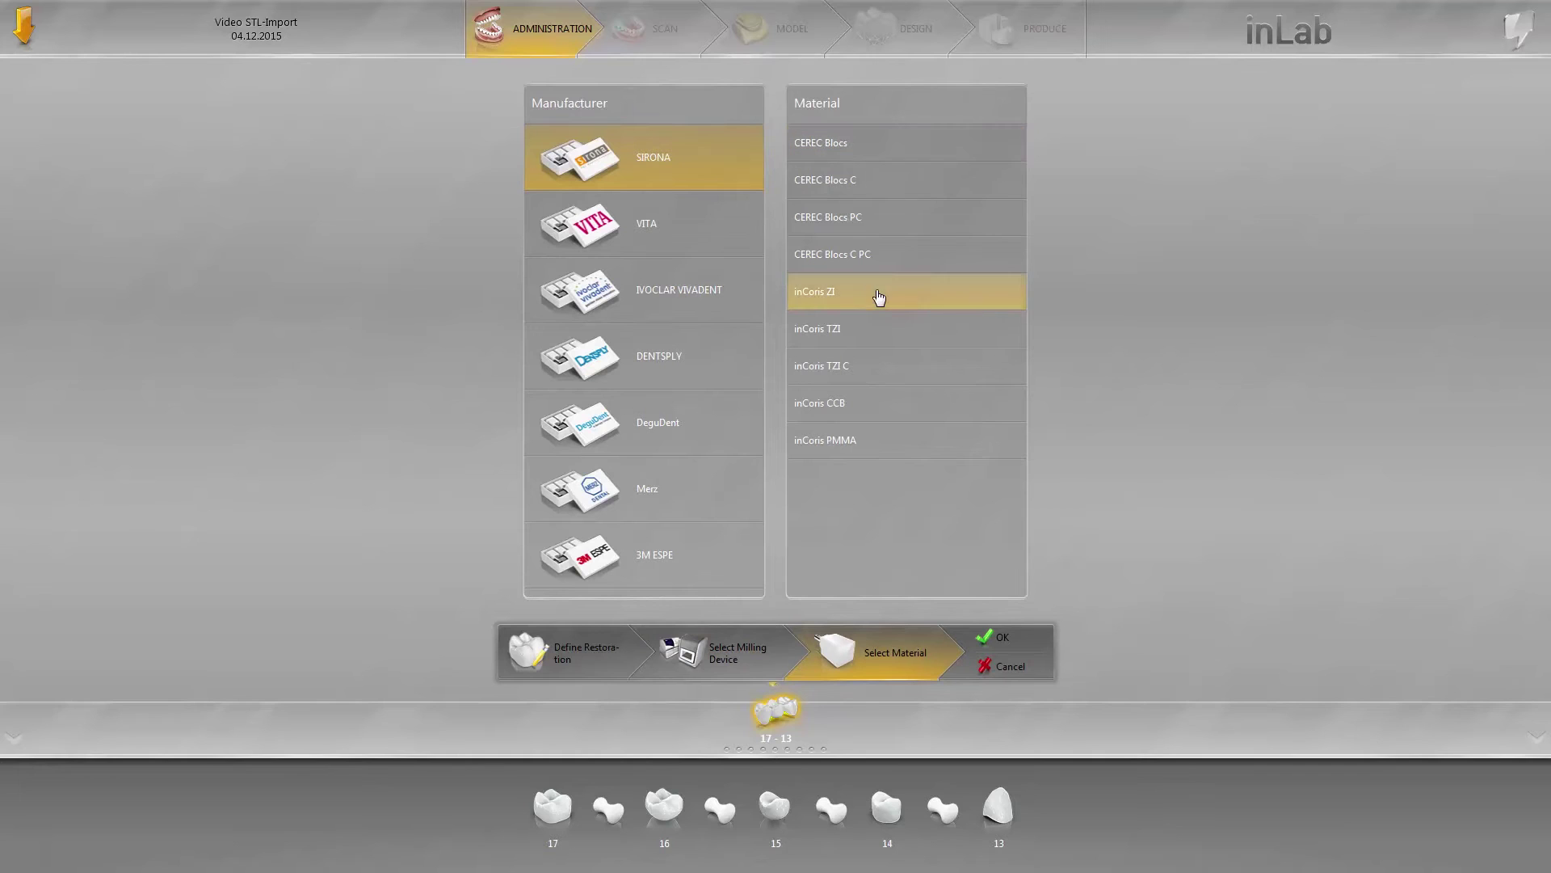
click(994, 642)
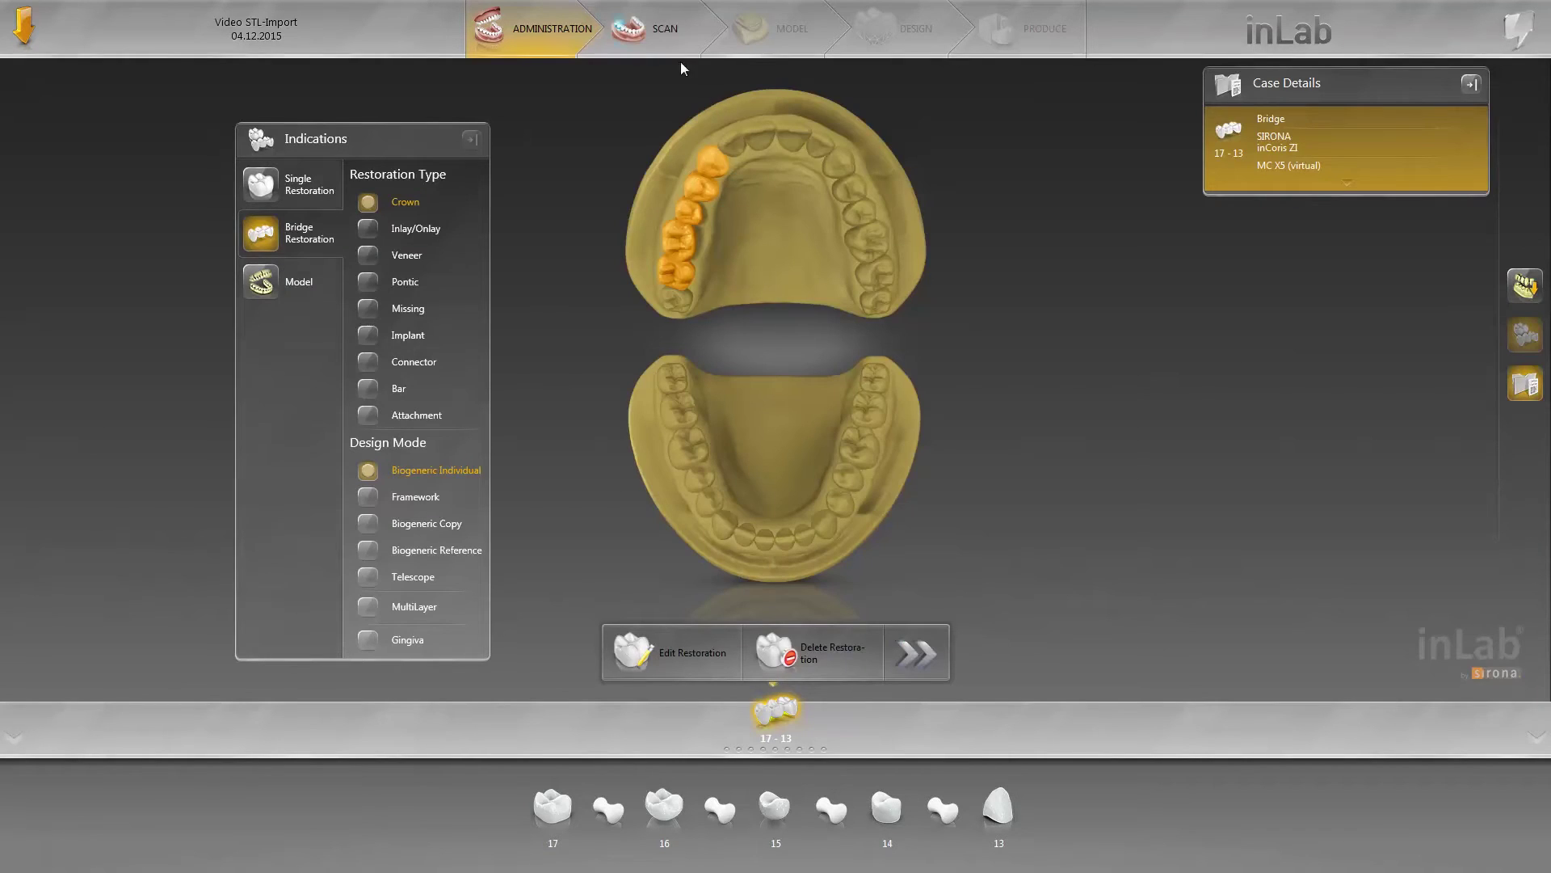
Switch to the Scan phase to import the jaw models.
click(661, 42)
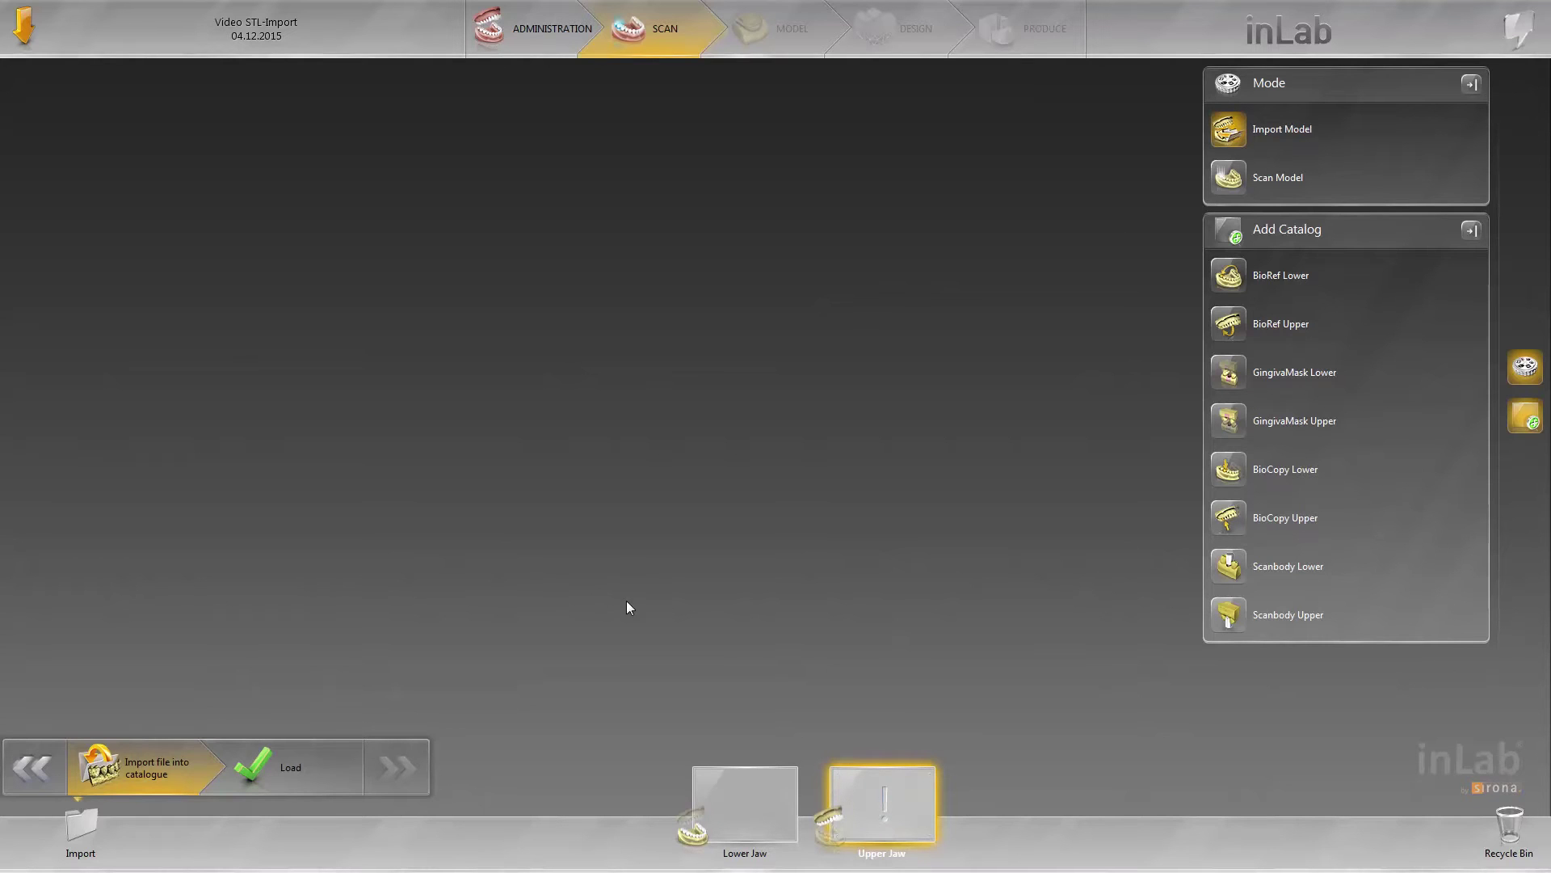
Import upperjaw.stl as the upper jaw, rotate it to check, and select the Lower Jaw slot.
click(279, 776)
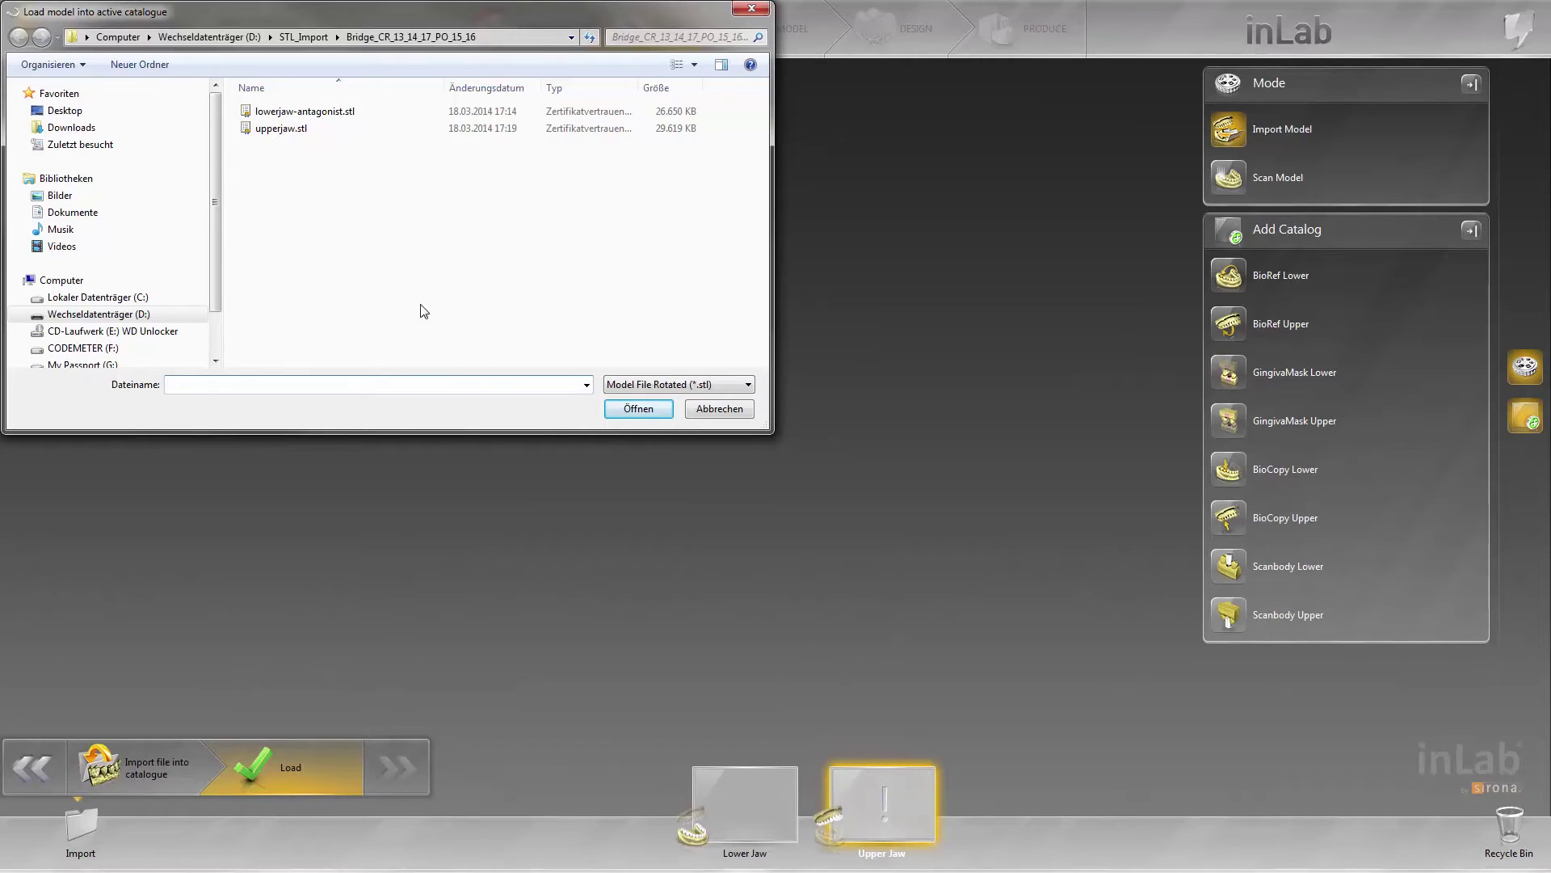
click(282, 130)
double_click(282, 132)
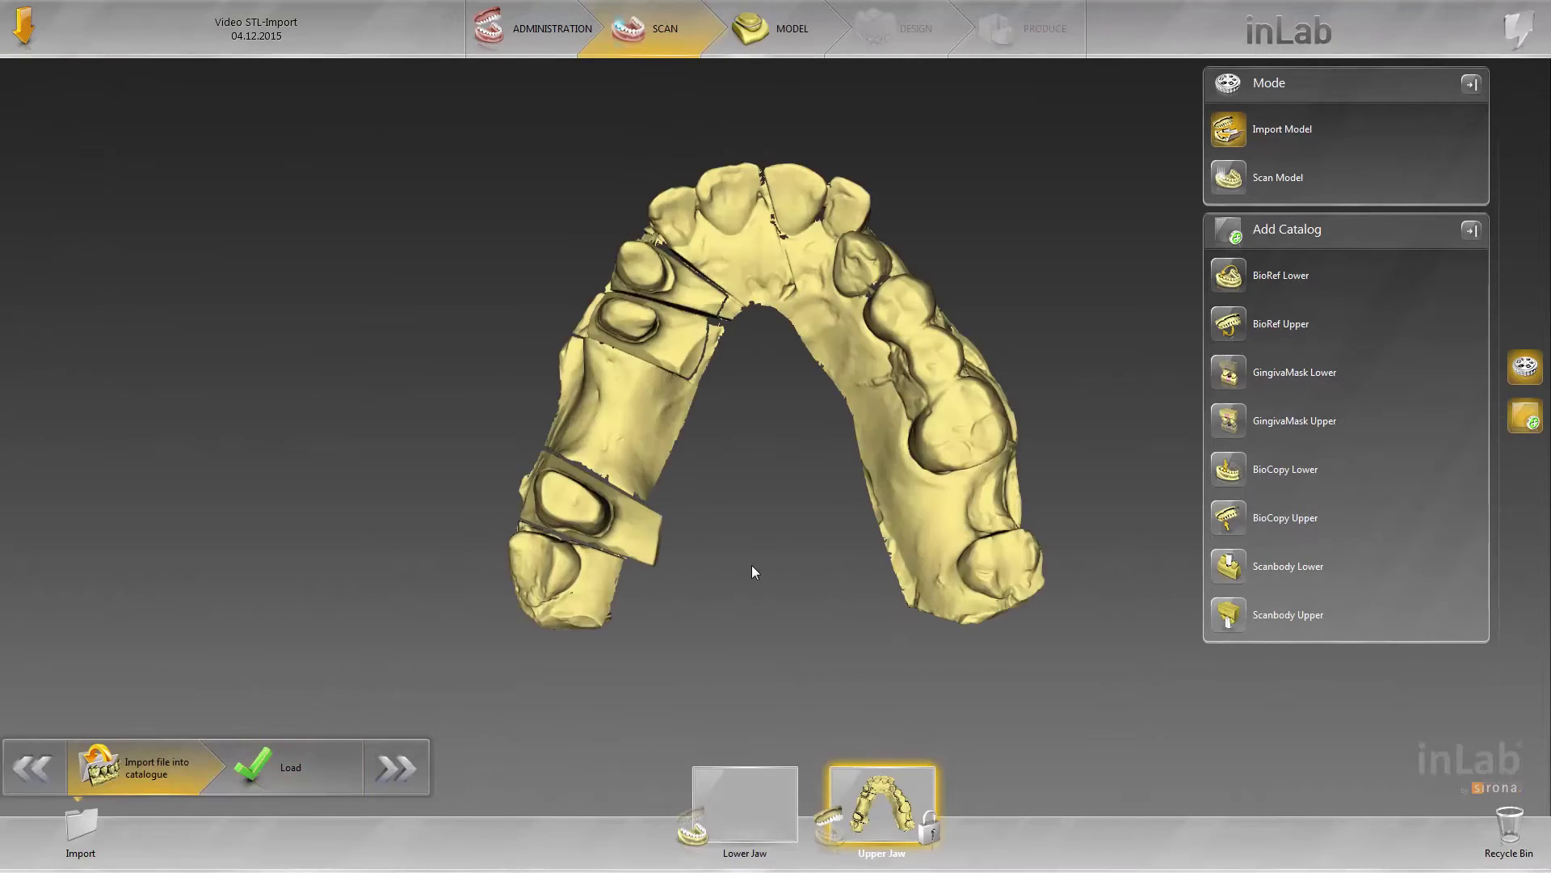
drag(718, 441, 777, 447)
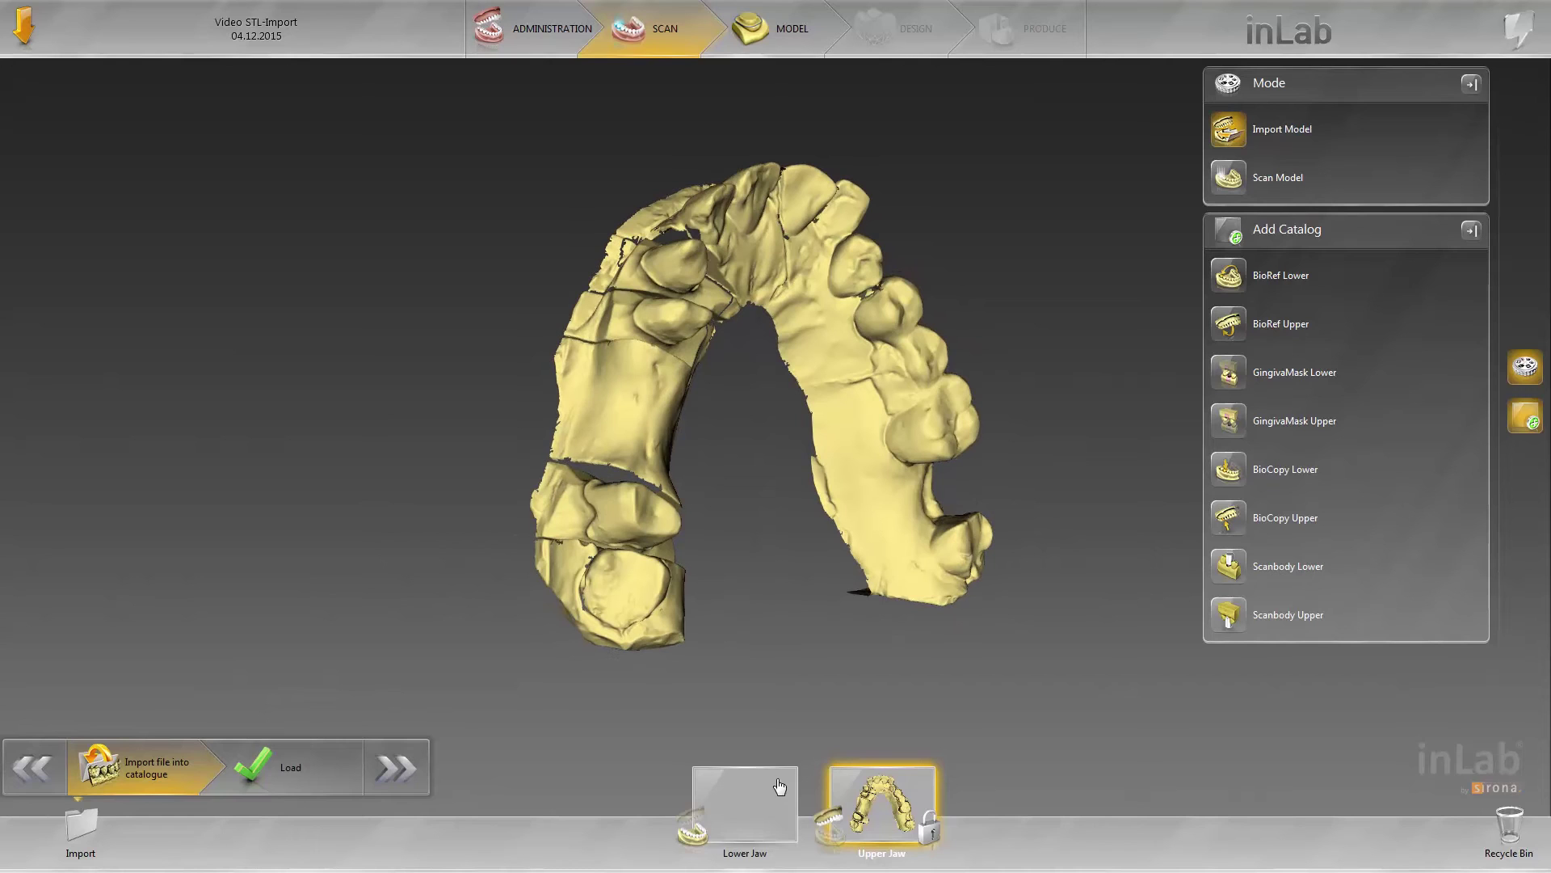
click(765, 790)
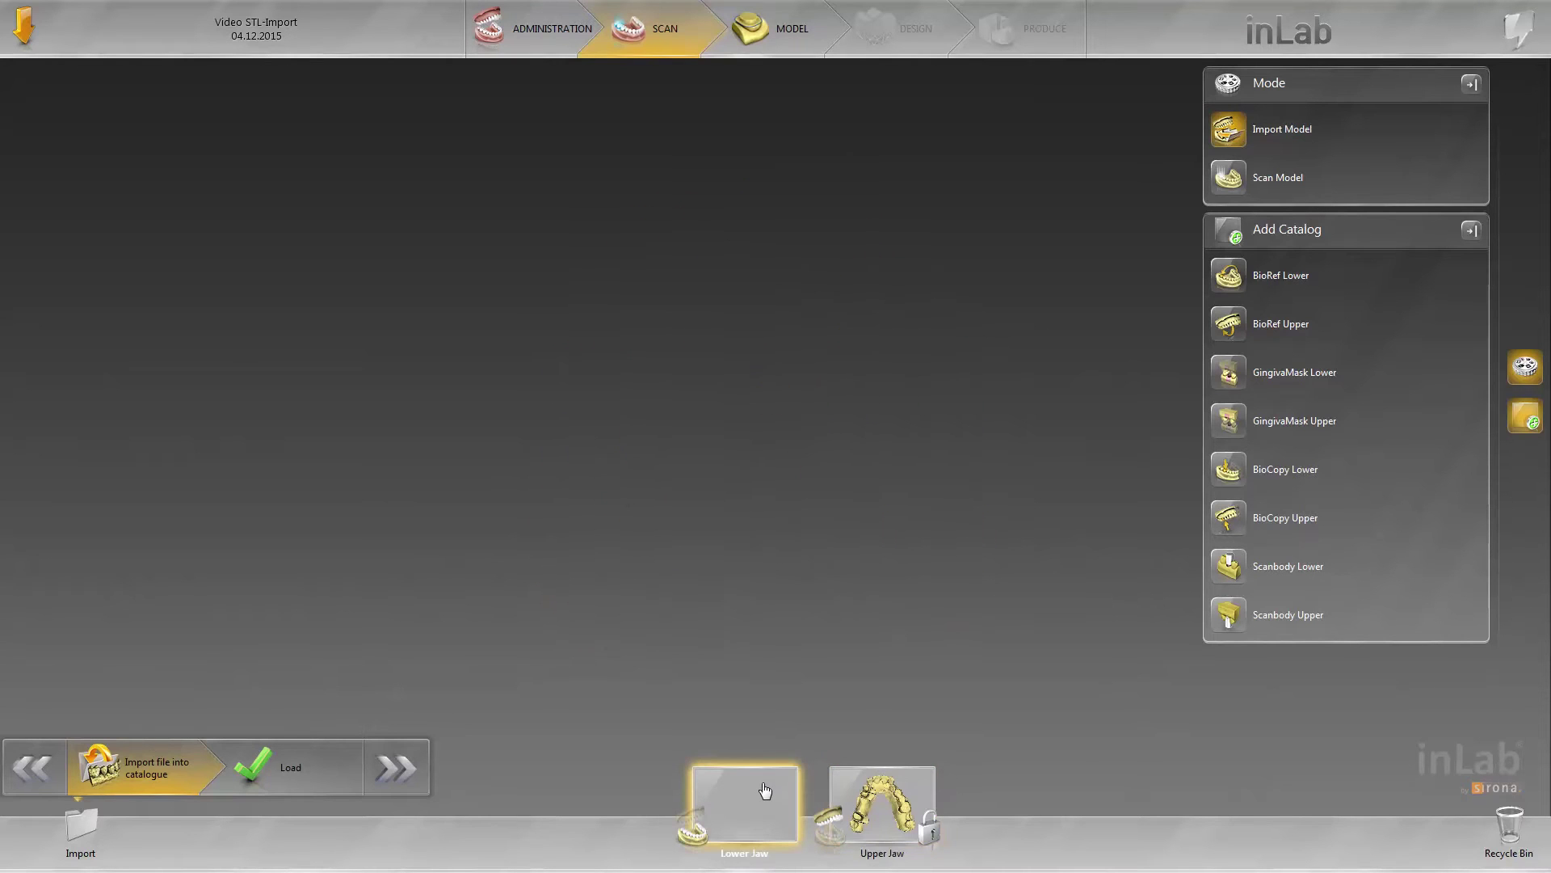
Import lowerjaw-antagonist.stl as the lower jaw, inspect it, and advance to the Model phase.
click(328, 782)
click(305, 111)
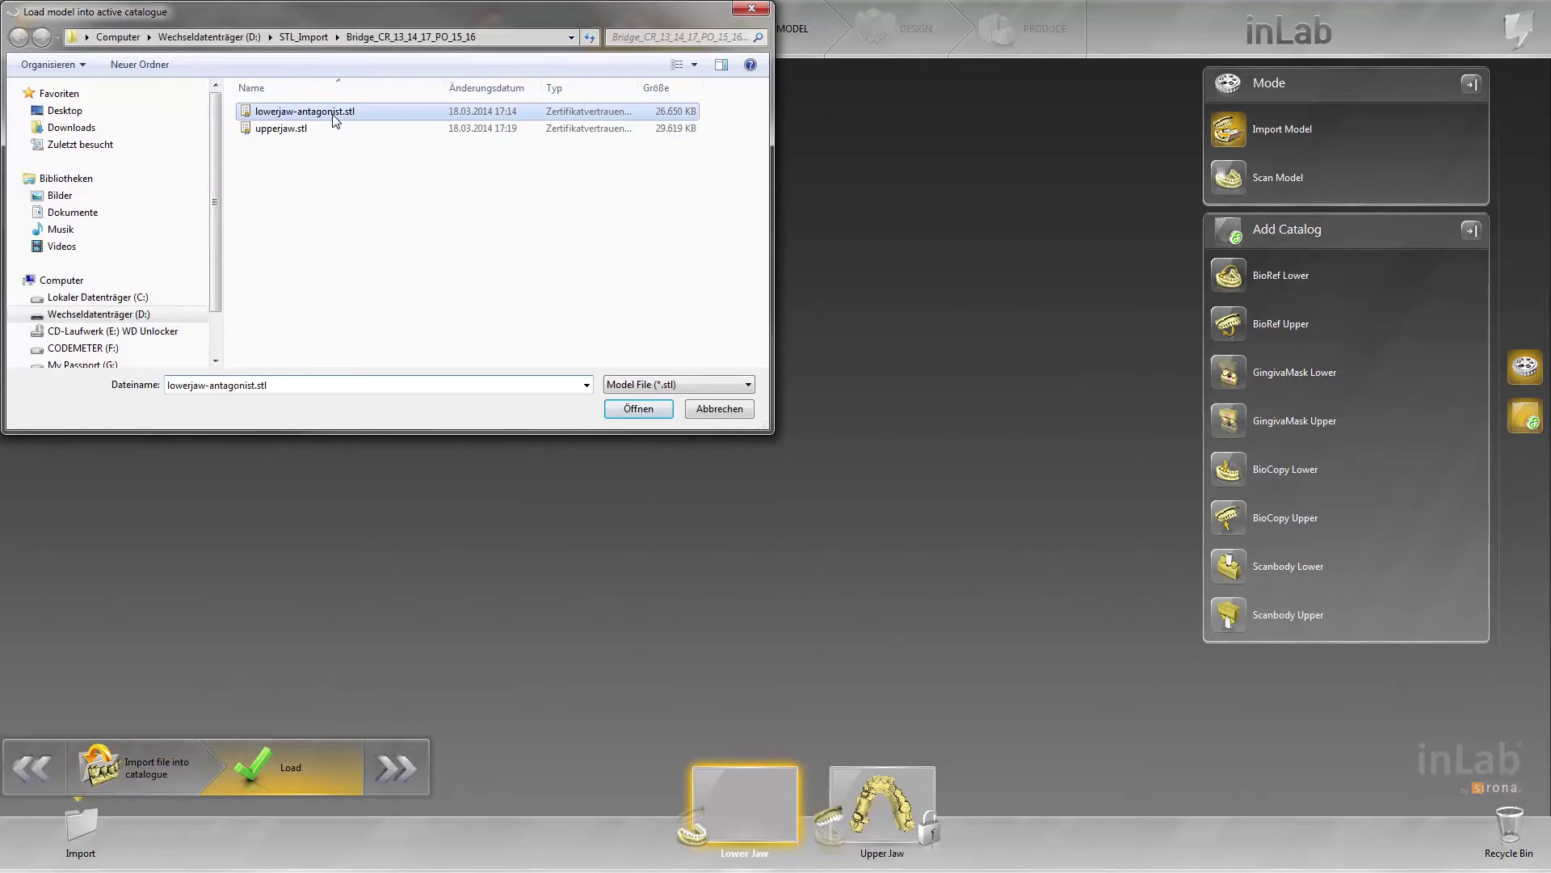
click(638, 408)
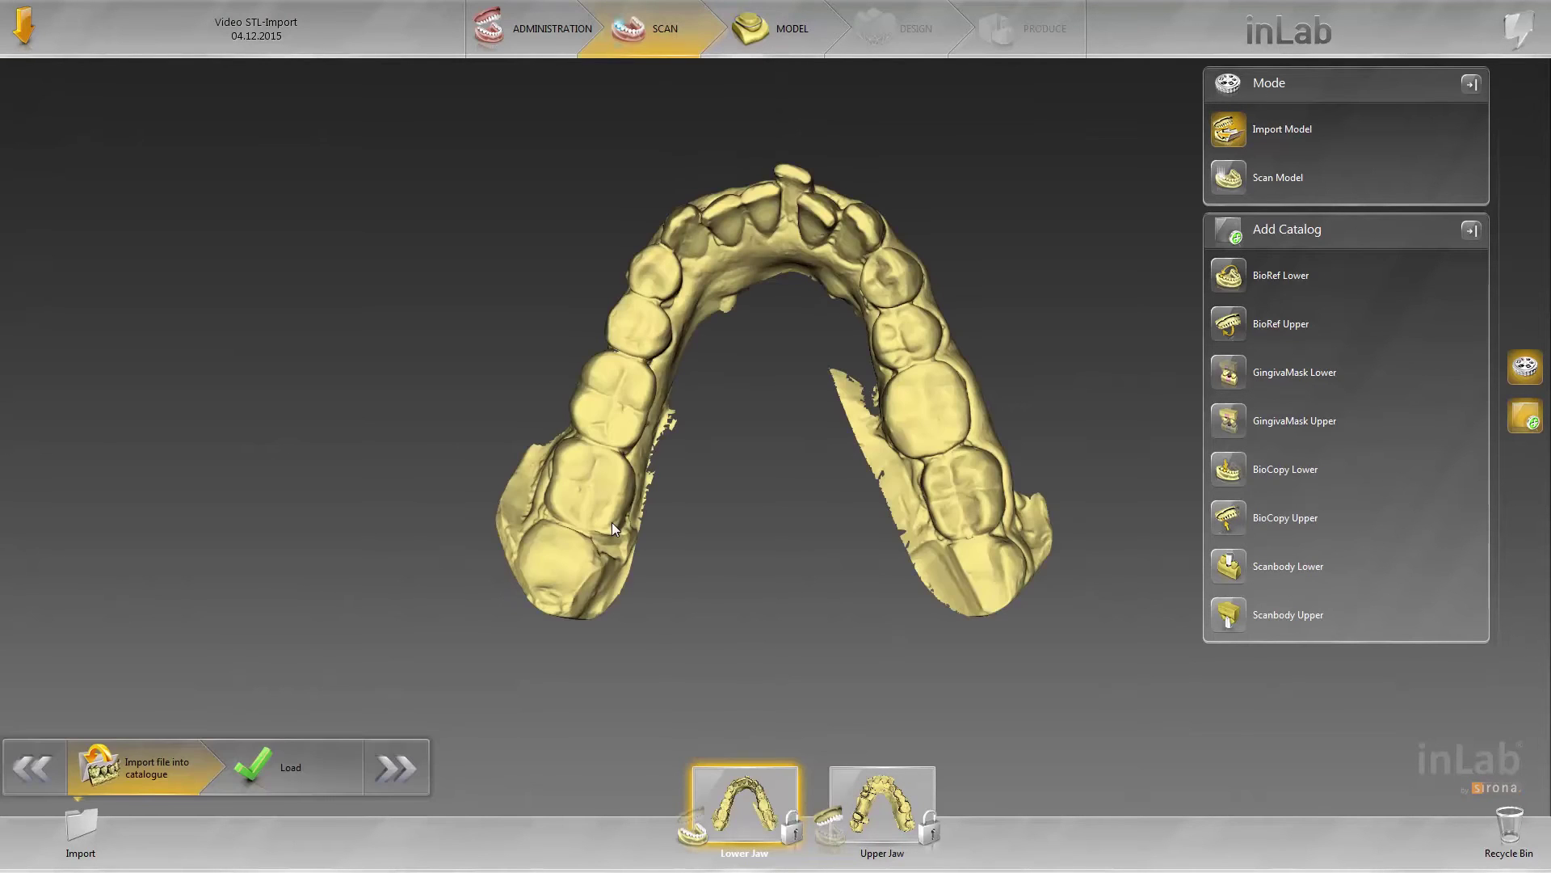
middle_drag(973, 476, 923, 486)
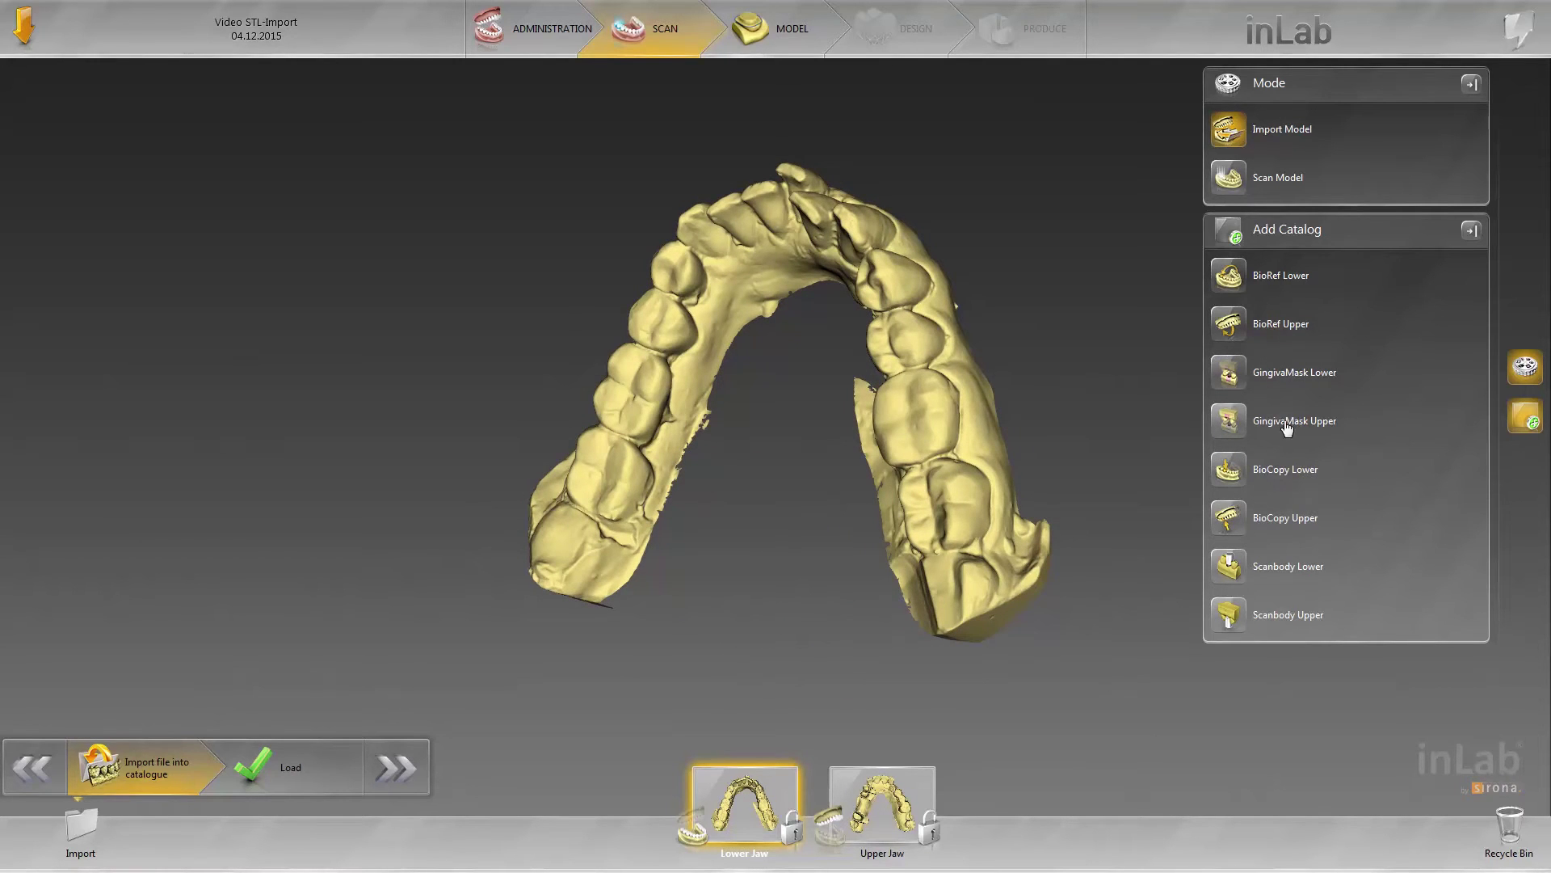
middle_drag(952, 414, 989, 399)
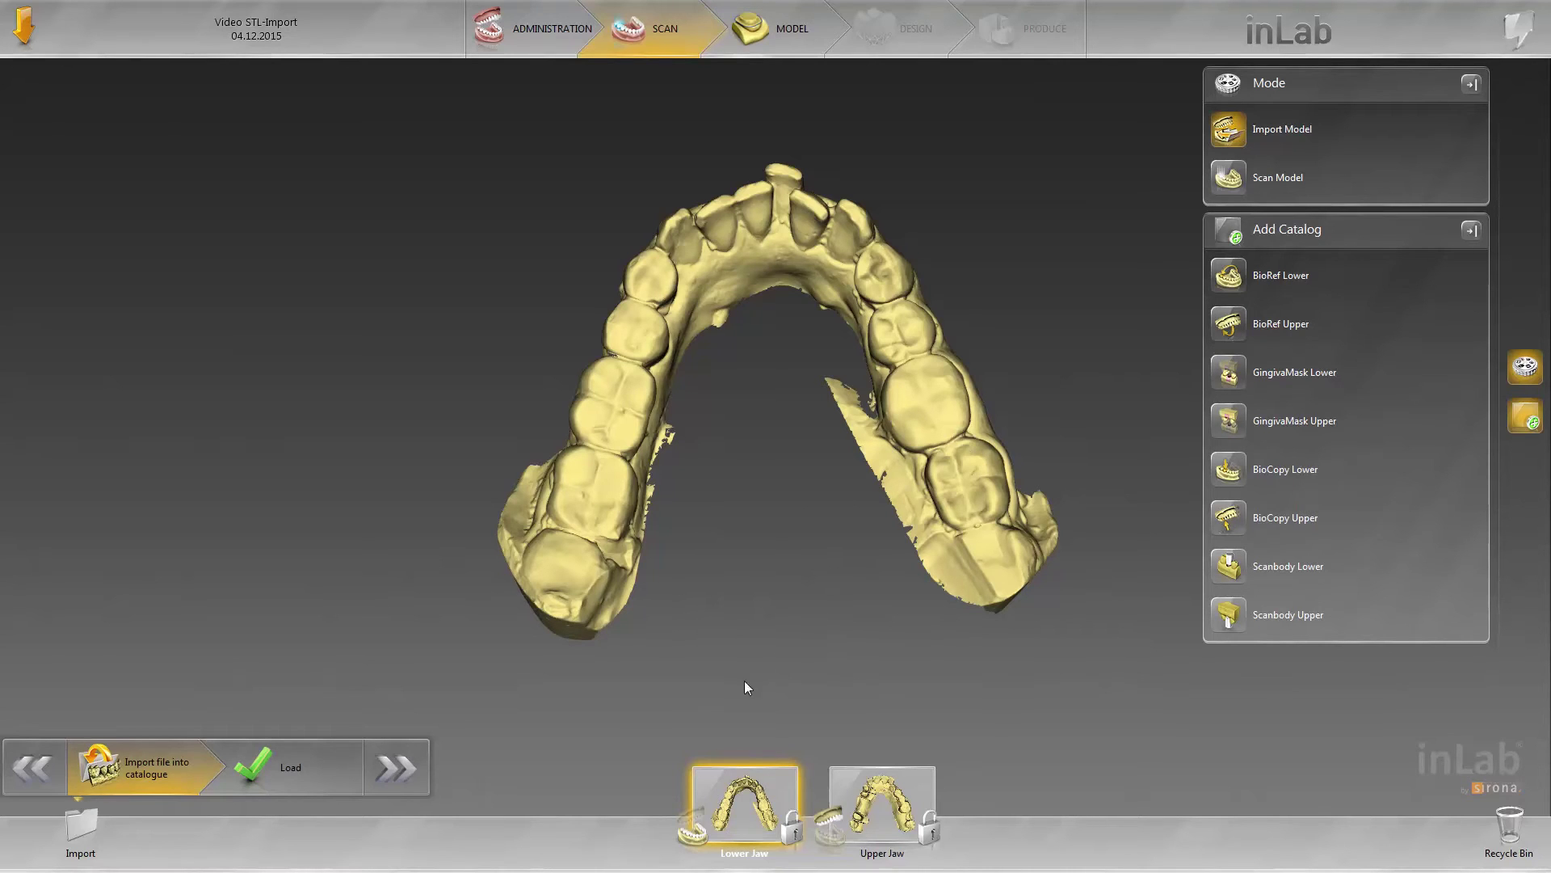
click(396, 774)
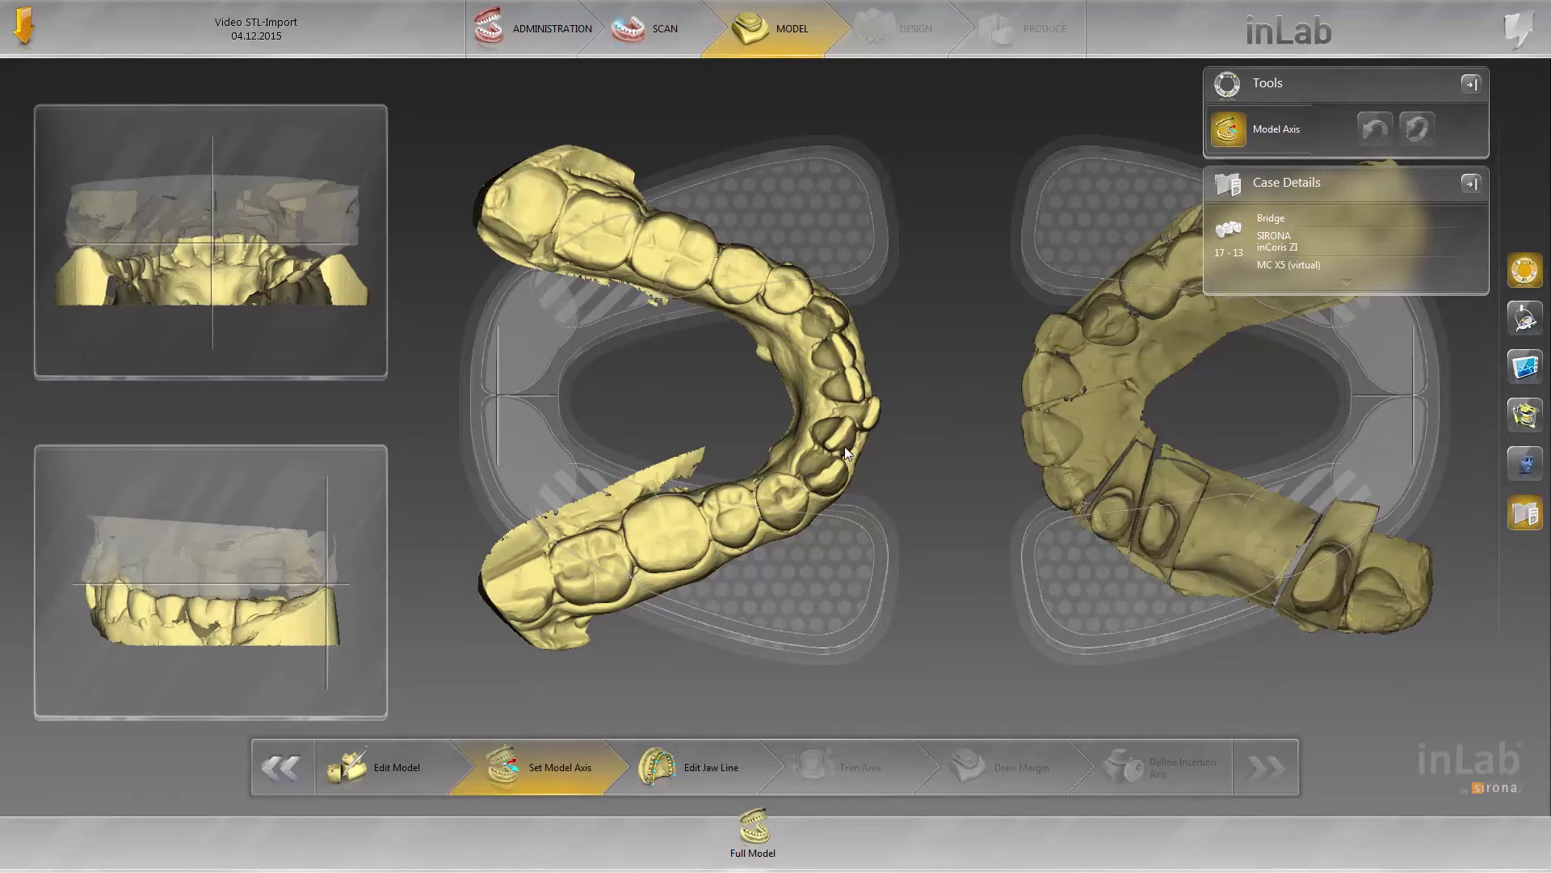
Rotate and level both jaw models in the main and side views, then apply the axis.
drag(774, 501, 518, 430)
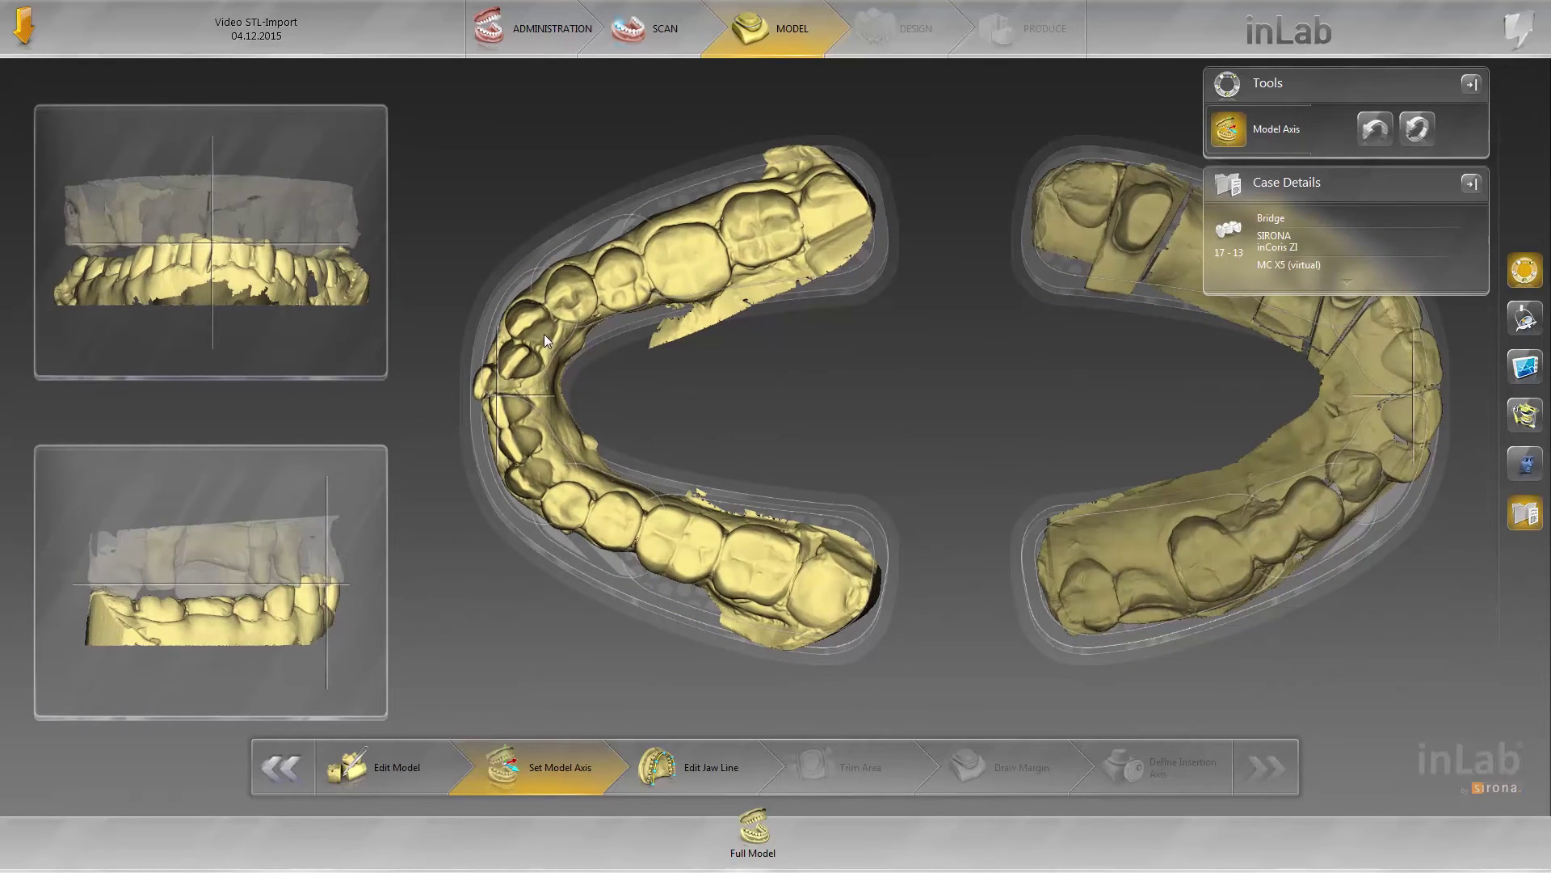
mouse_move(546, 333)
mouse_down()
mouse_move(573, 323)
mouse_move(559, 321)
mouse_up()
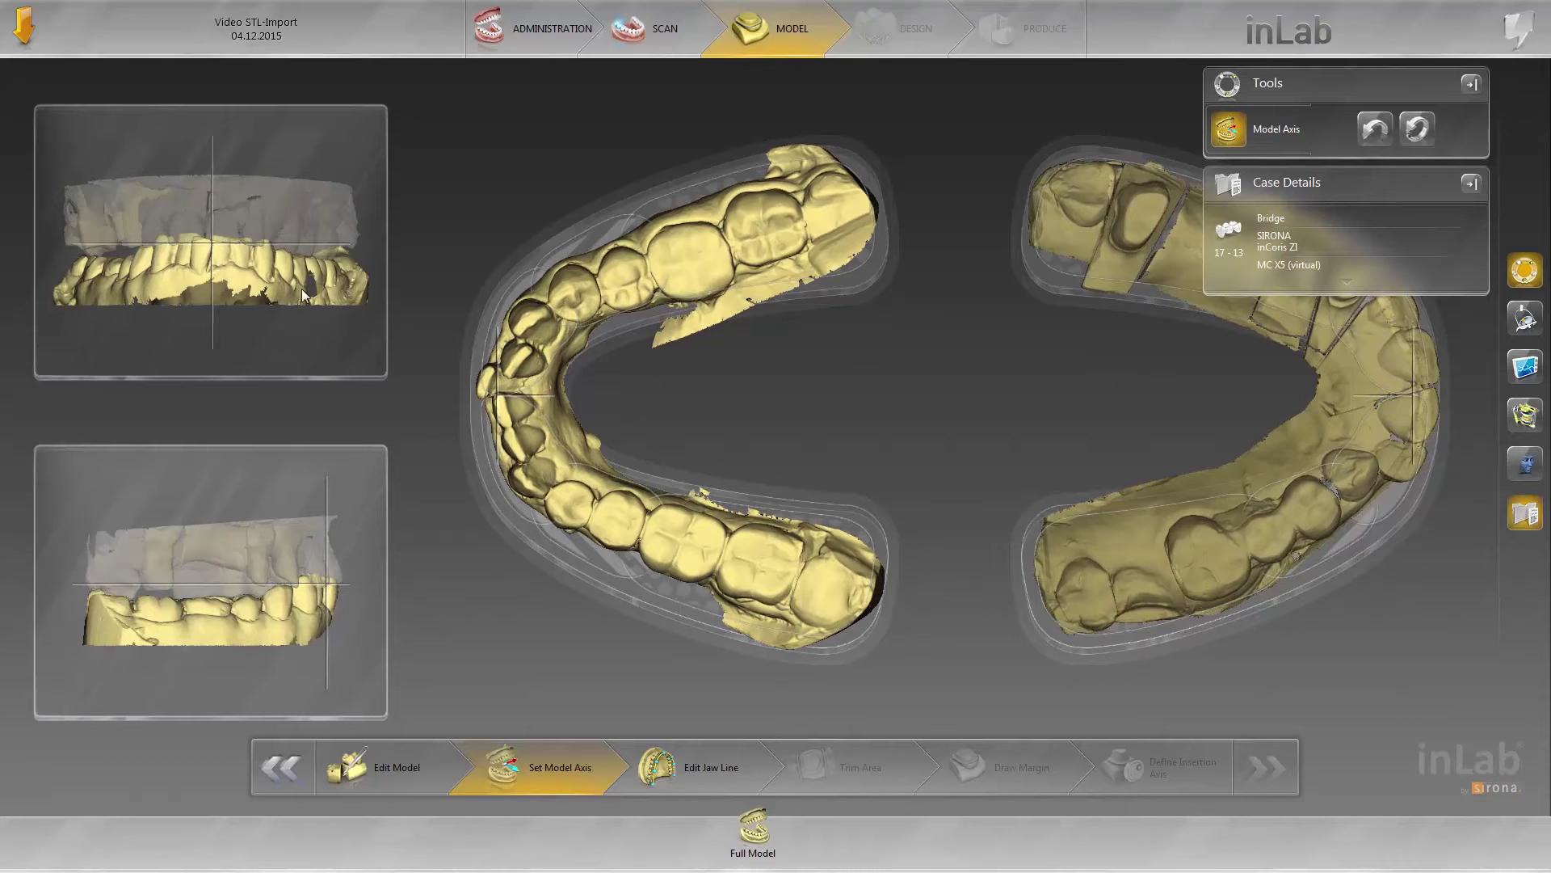
drag(275, 292, 275, 305)
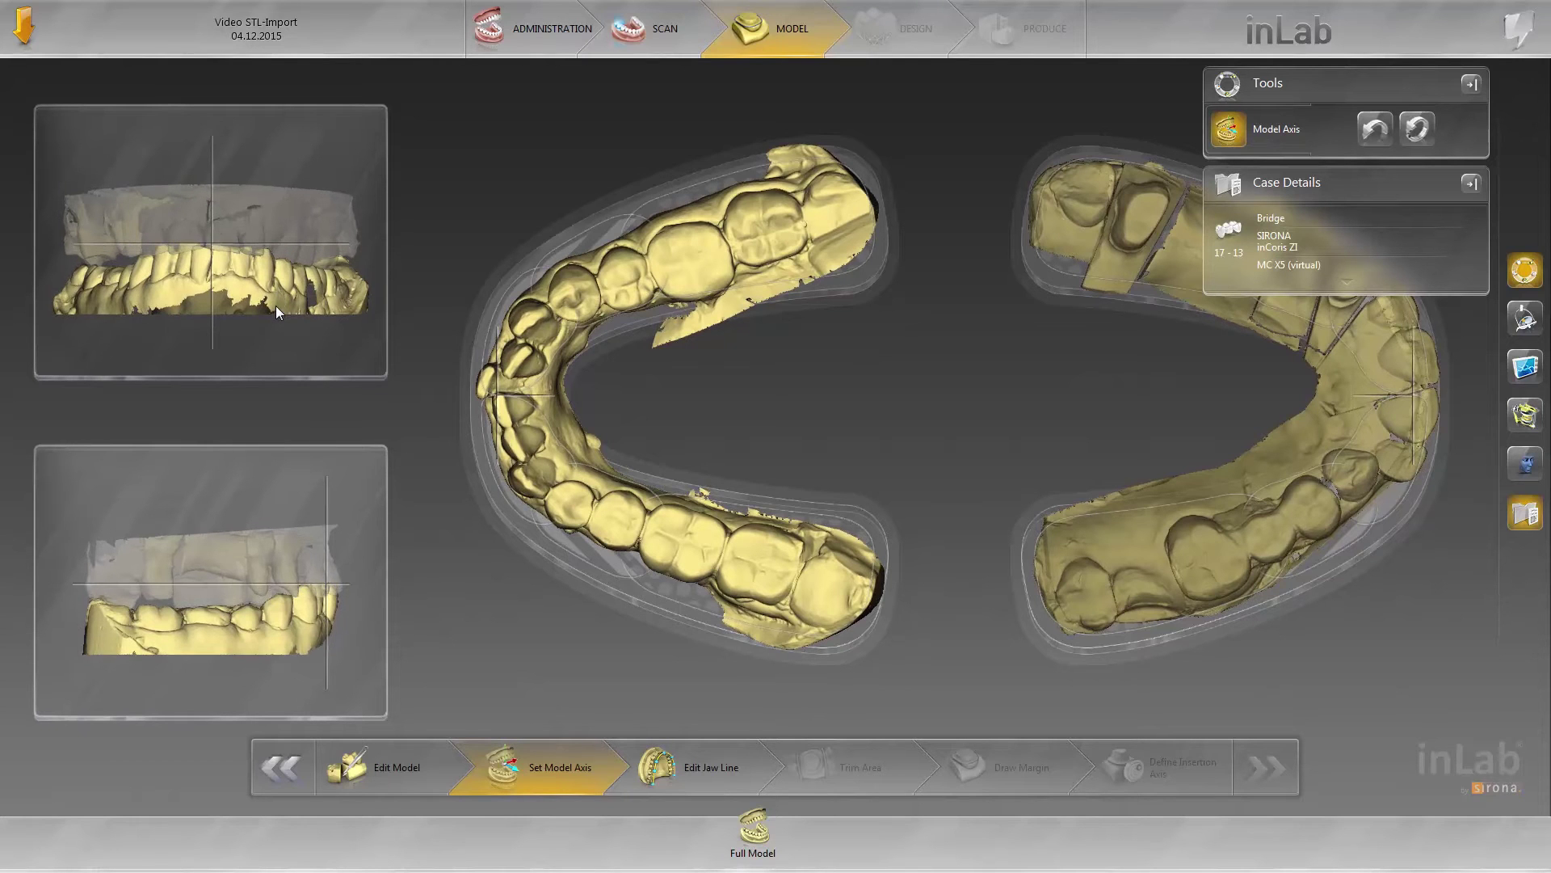
mouse_move(299, 599)
mouse_down()
mouse_move(297, 581)
mouse_move(304, 594)
mouse_up()
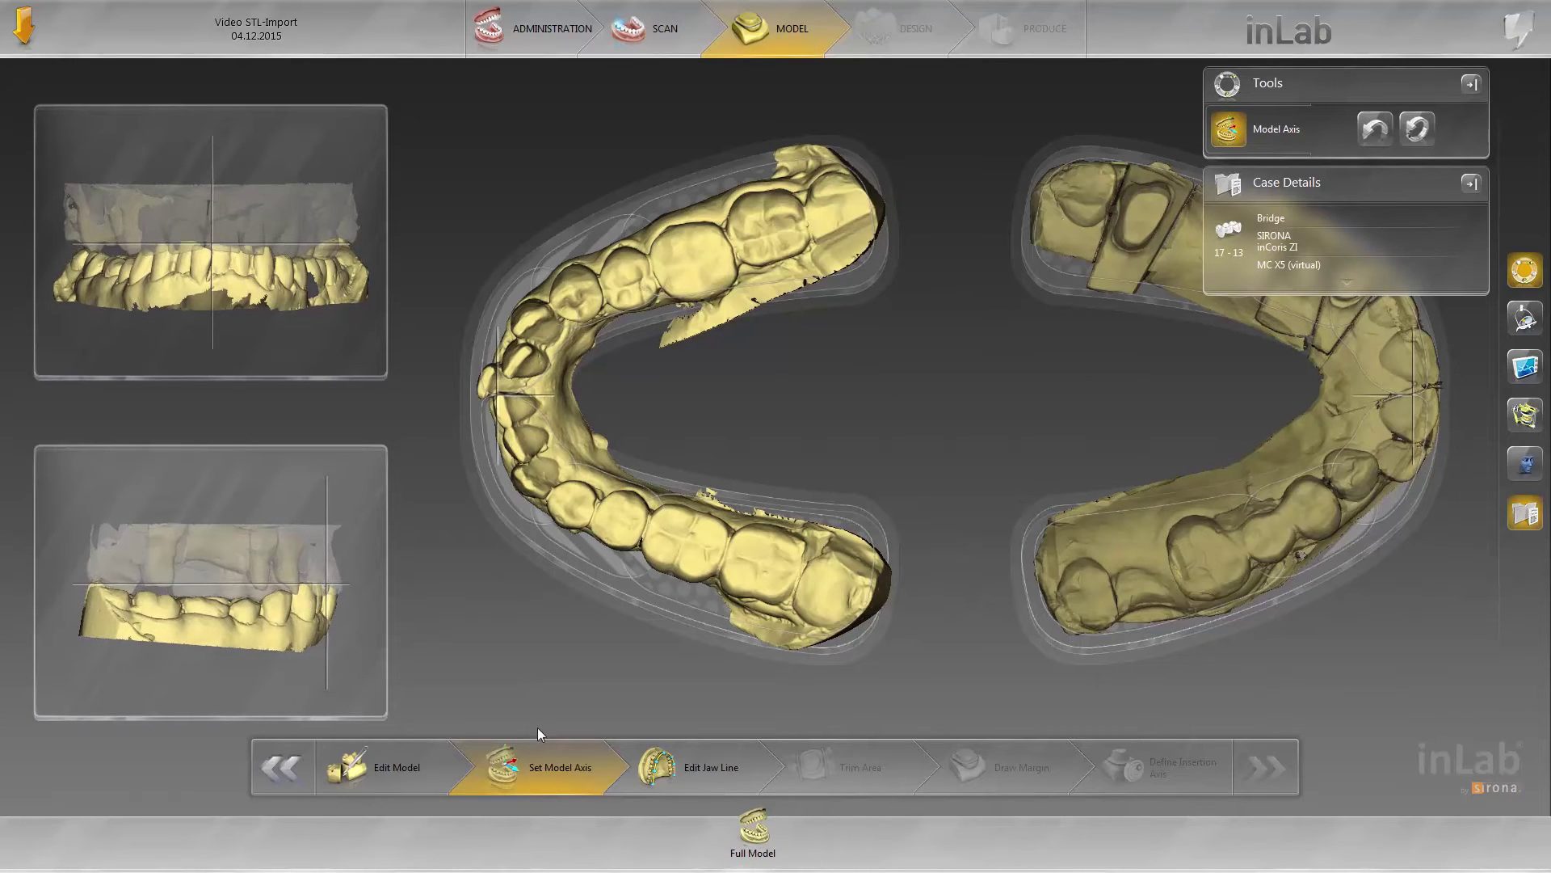
click(695, 772)
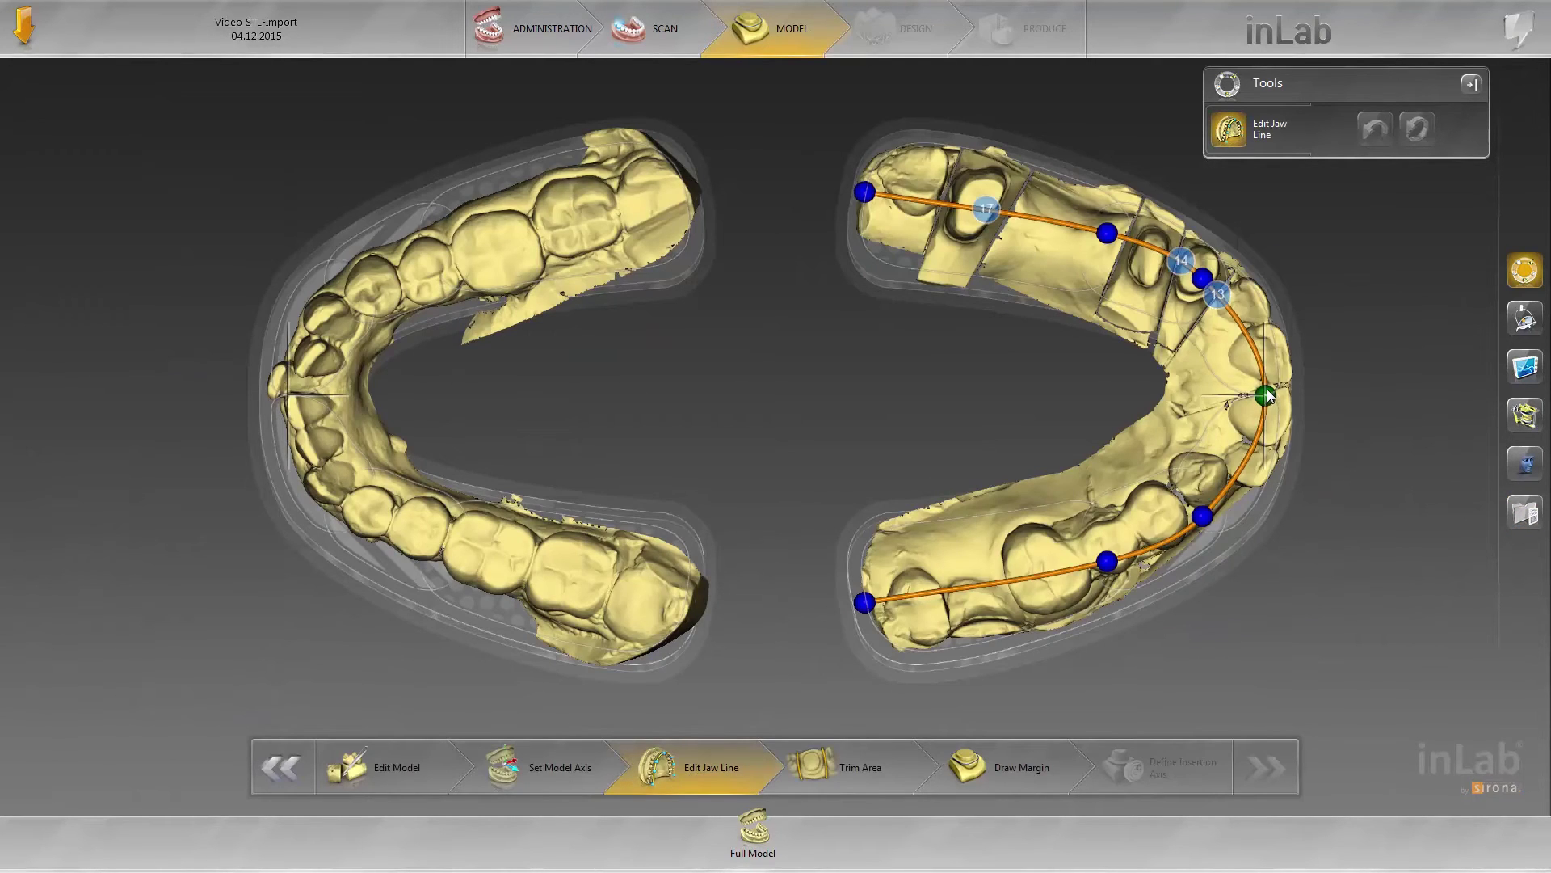
Adjust the jaw line's control points and both endpoints to follow the arch.
drag(1265, 396, 1268, 389)
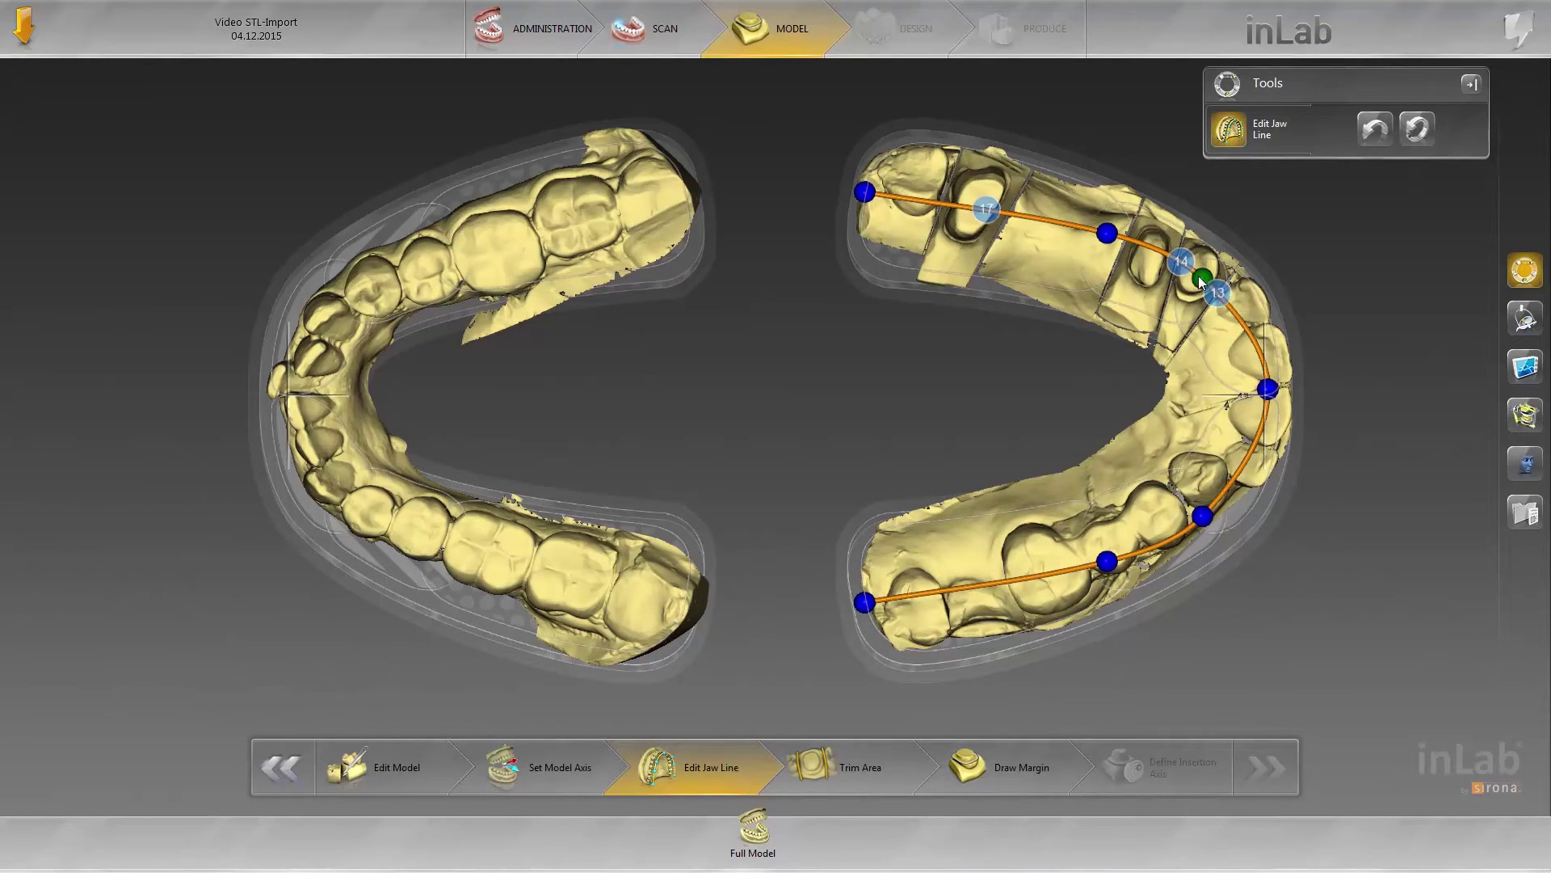
drag(1196, 277, 1178, 269)
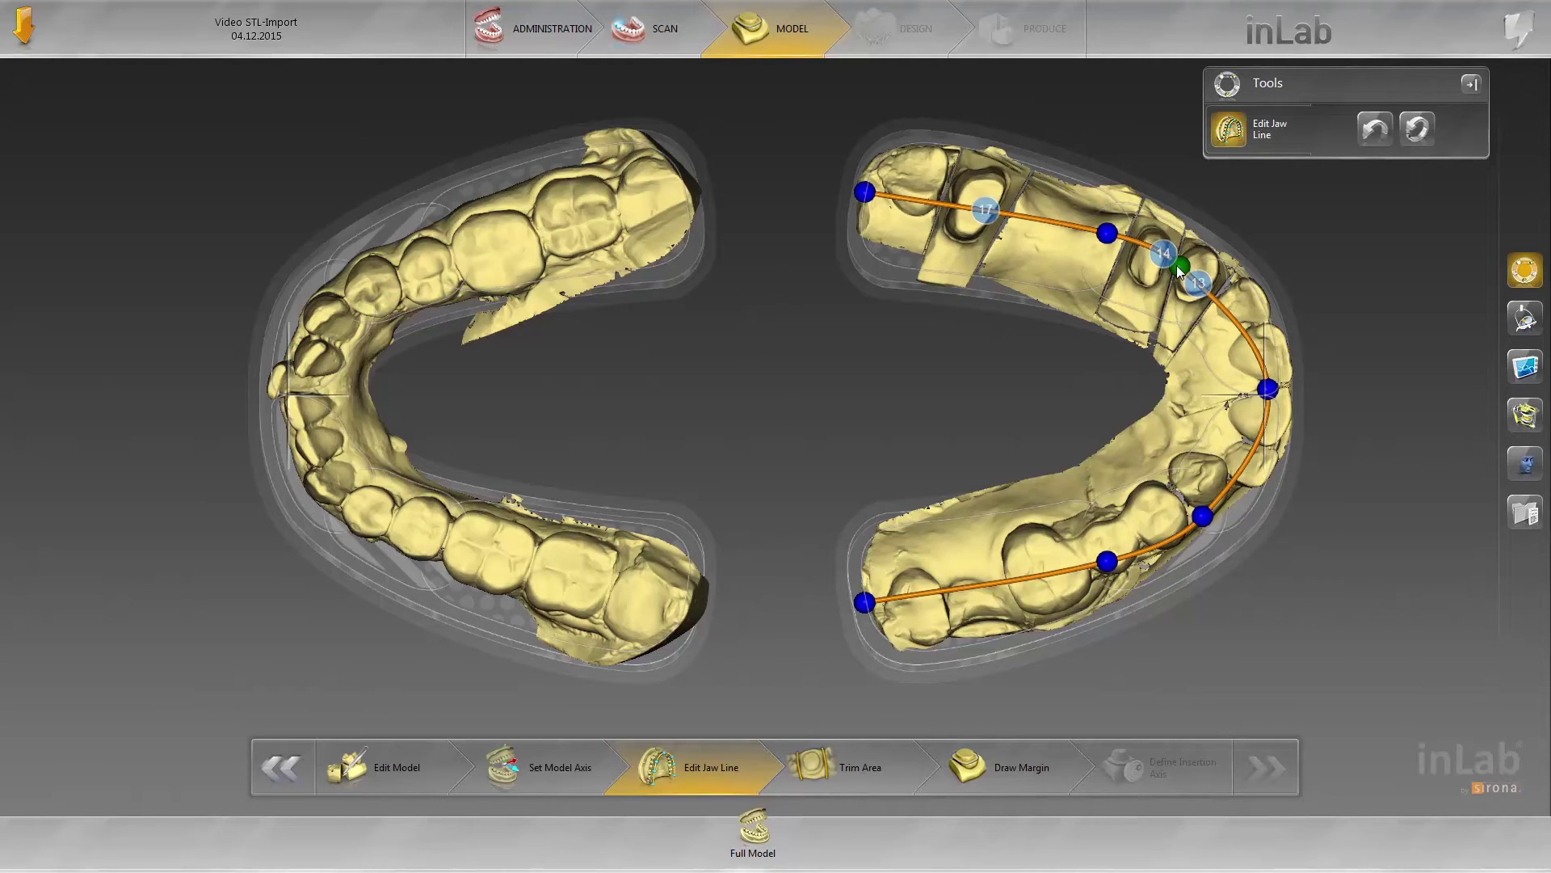
drag(1108, 235, 1083, 233)
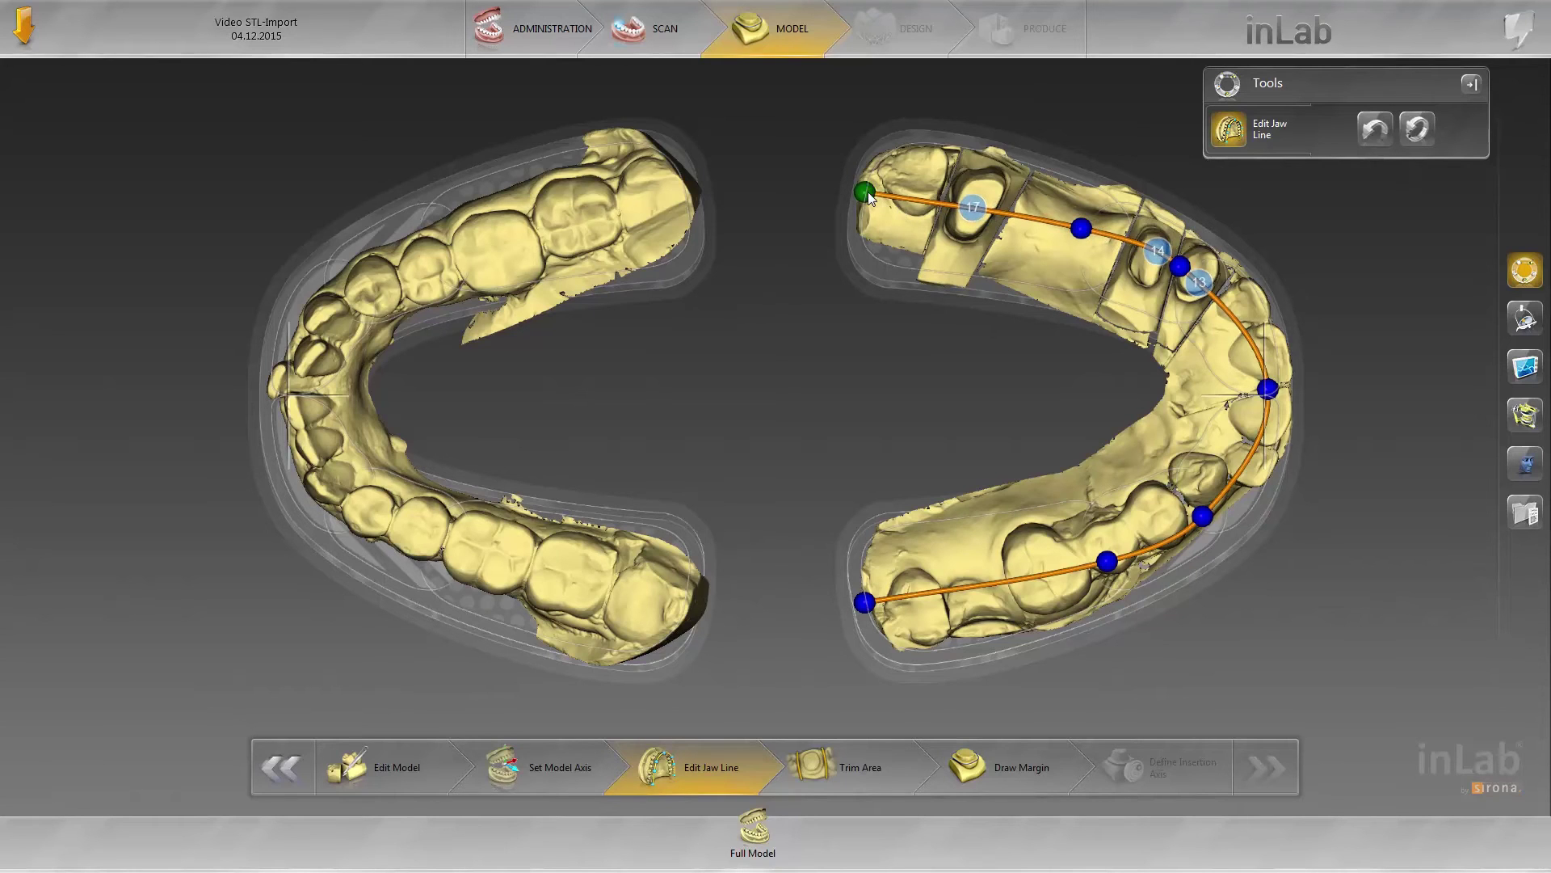
mouse_move(868, 193)
mouse_down()
mouse_move(869, 160)
mouse_move(875, 176)
mouse_up()
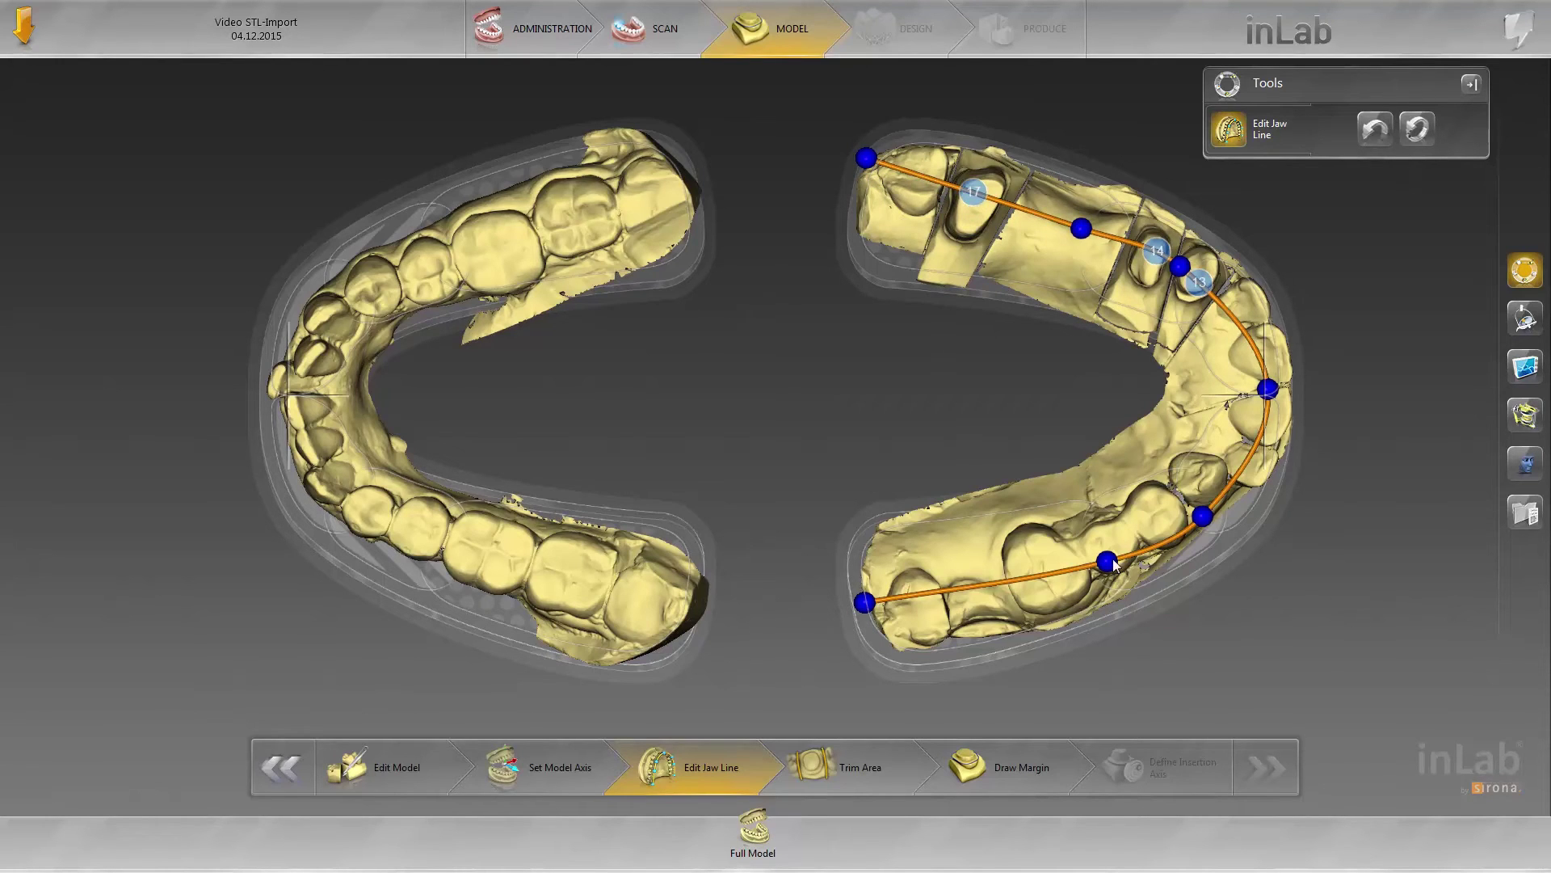
drag(1192, 504, 1173, 491)
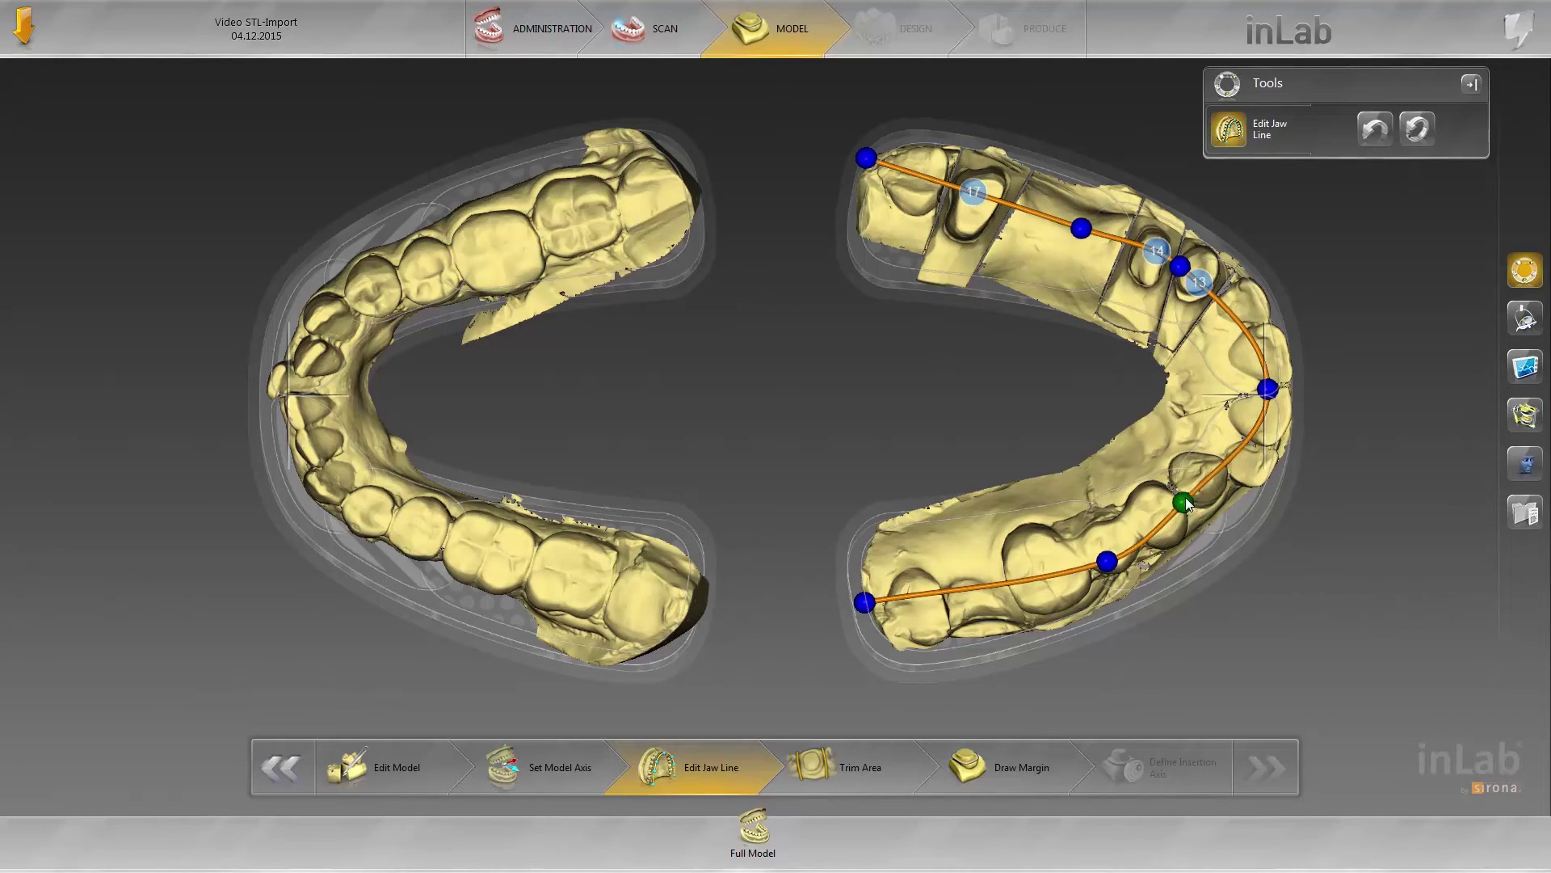
drag(1087, 562, 1064, 555)
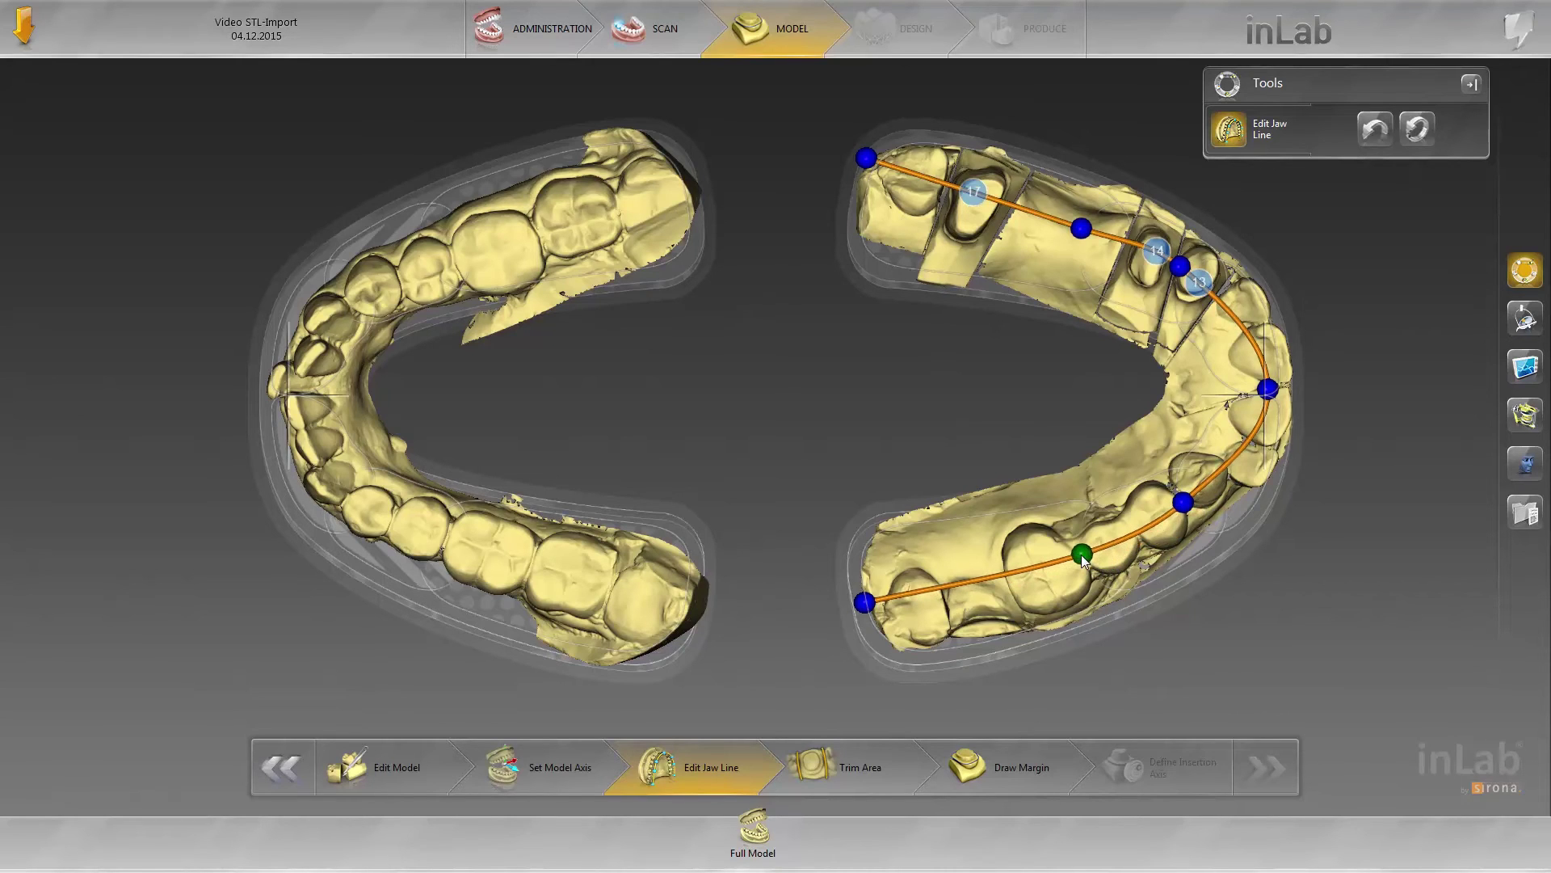
drag(860, 617, 868, 650)
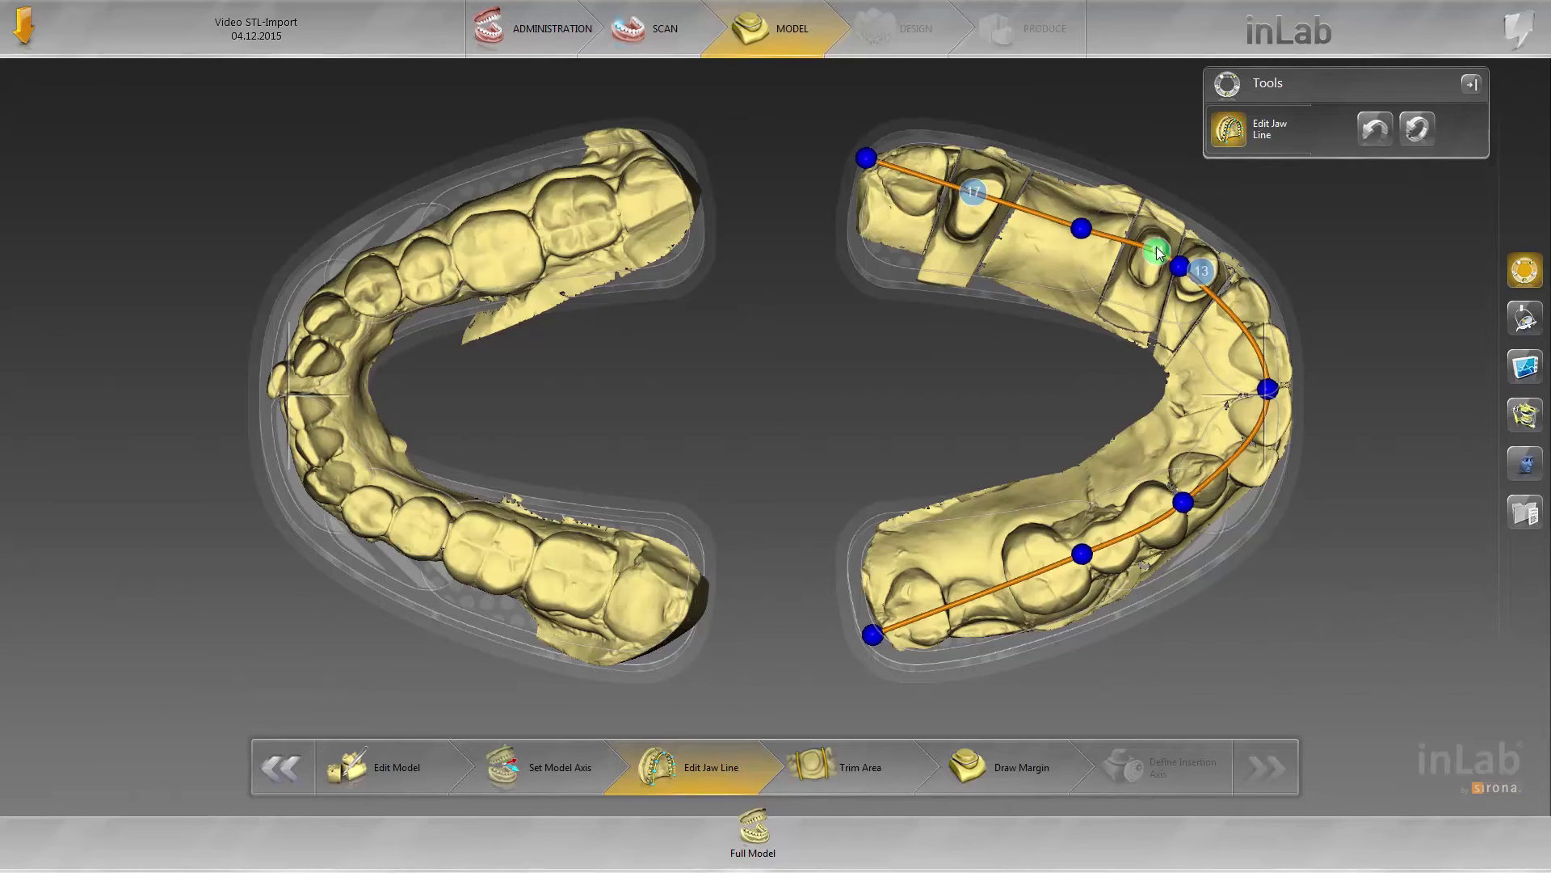
Reposition the tooth 14 and 17 markers on the arch, then move on to Trim Area.
drag(1157, 252, 1149, 265)
drag(974, 193, 981, 204)
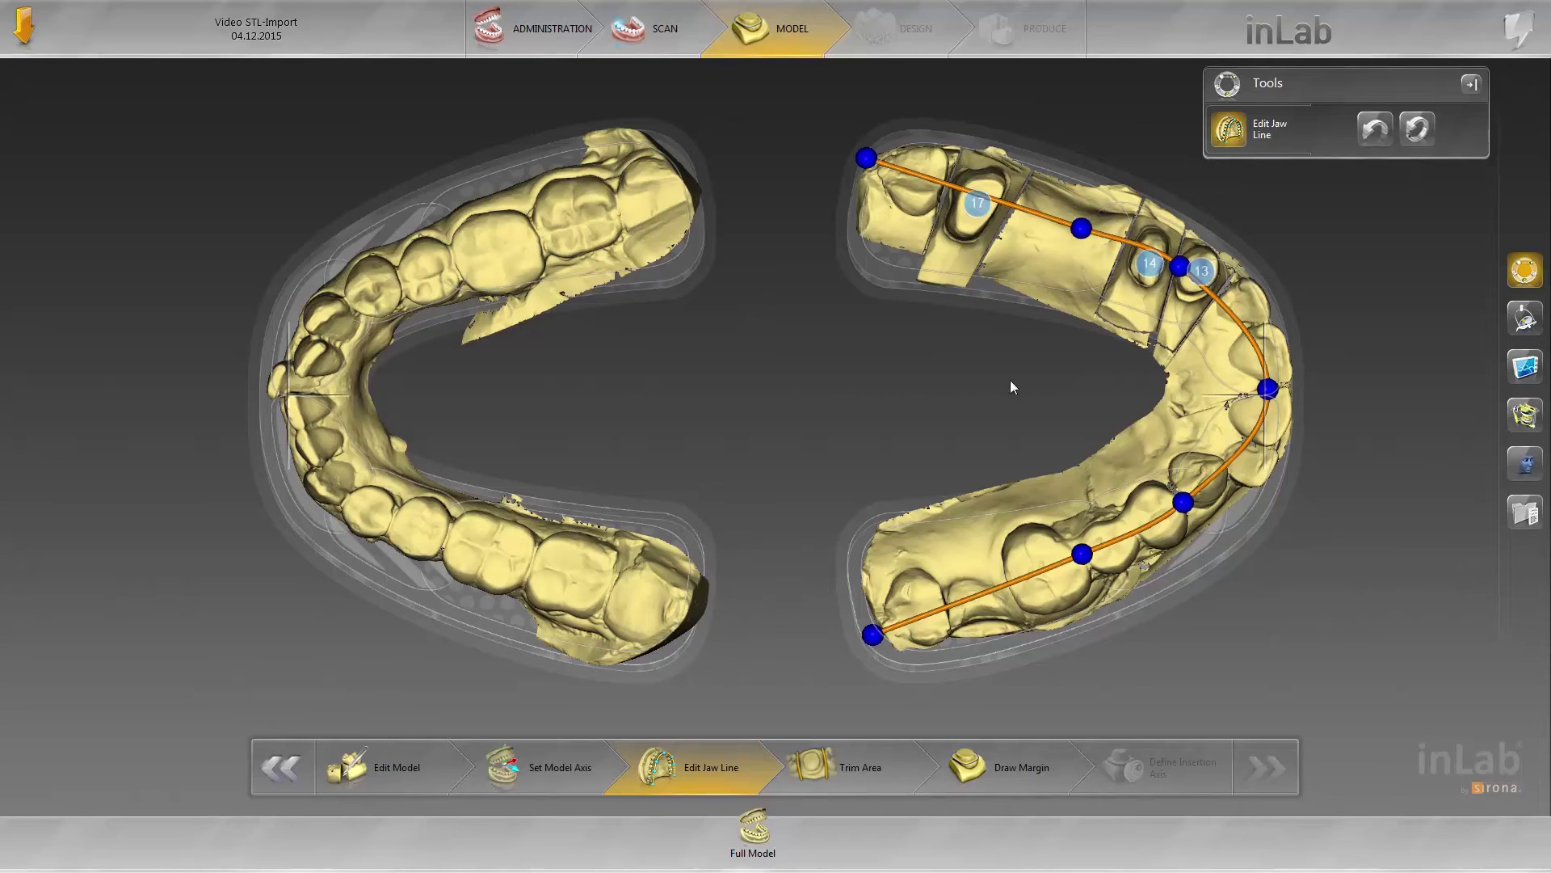
click(850, 770)
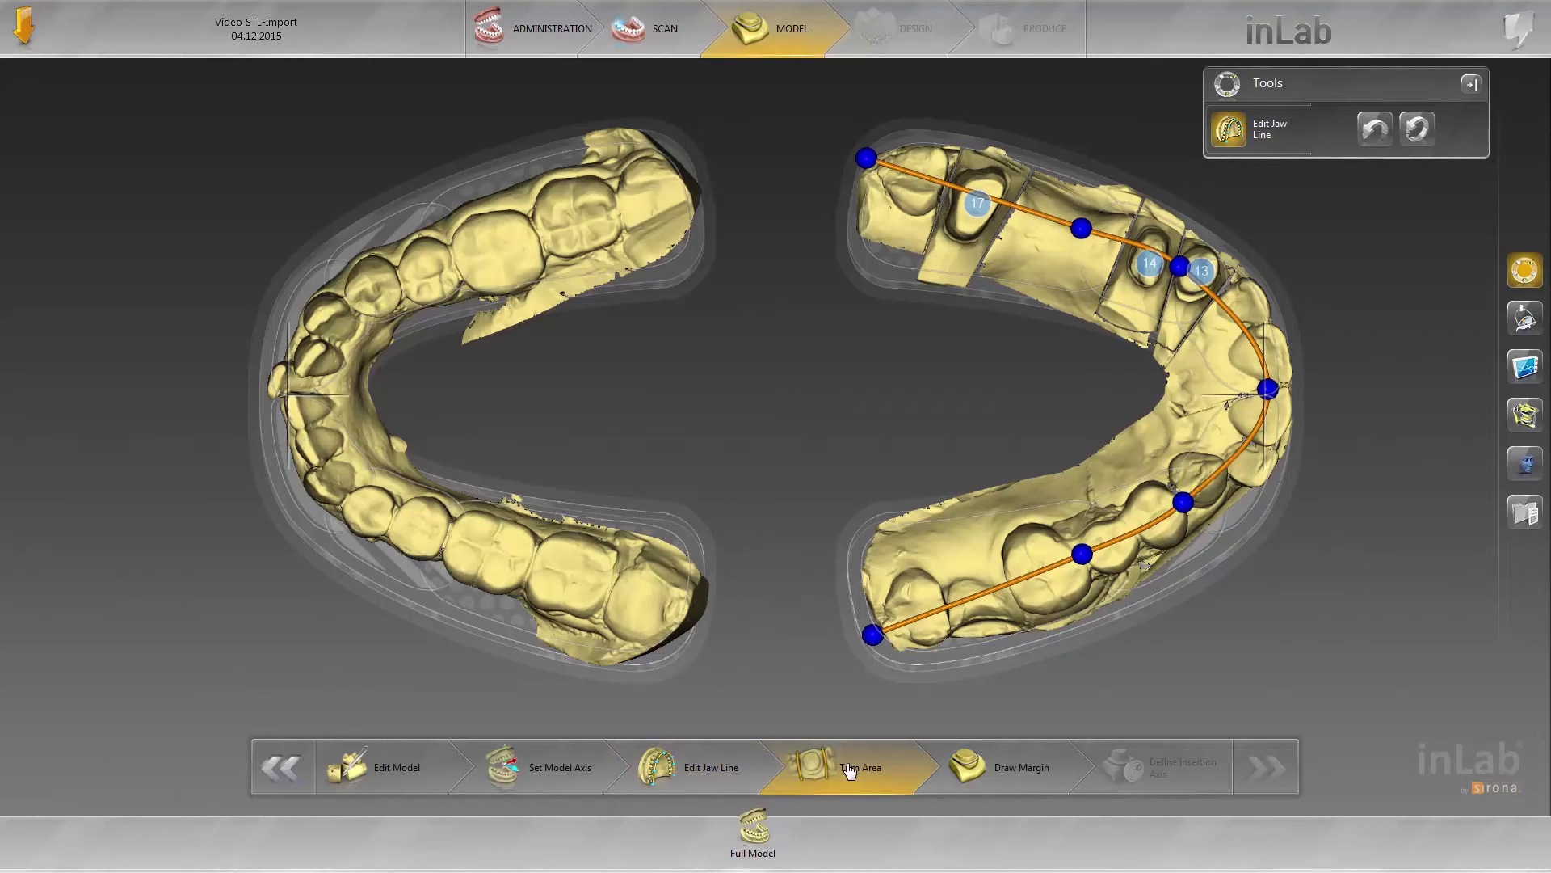